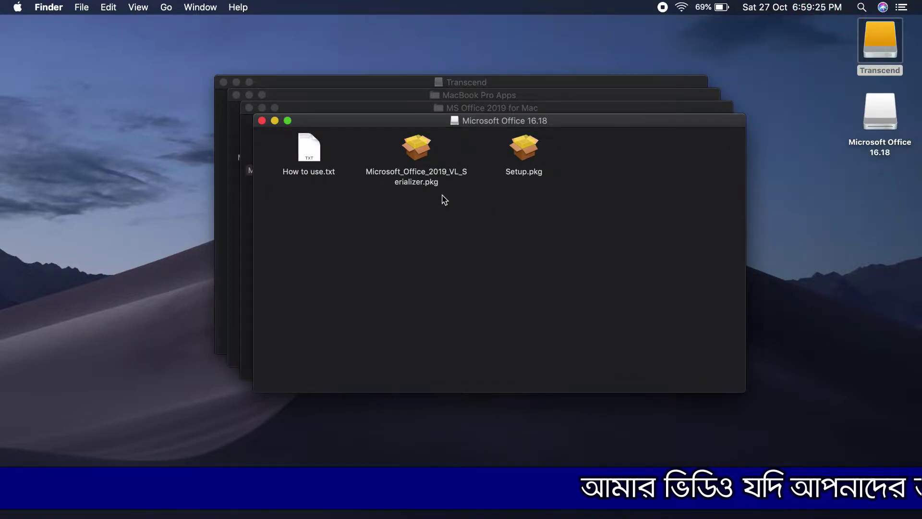
Step: Launch the Setup.pkg installer and accept its licence agreement, keeping the install destination for all users of this computer
double_click(530, 155)
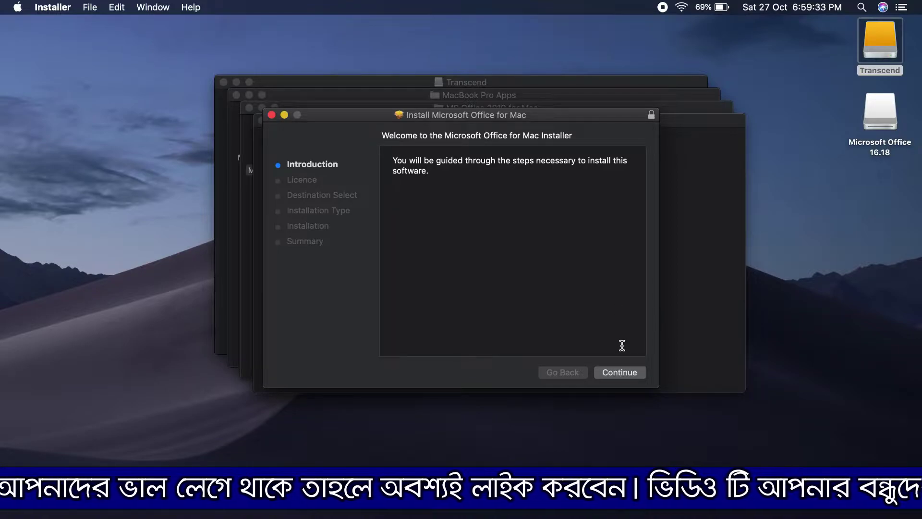
left_click(619, 372)
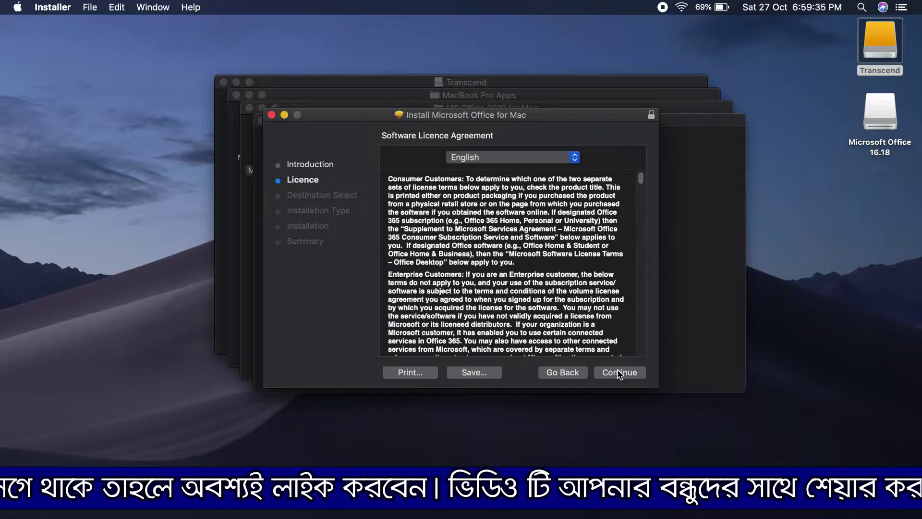
left_click(619, 374)
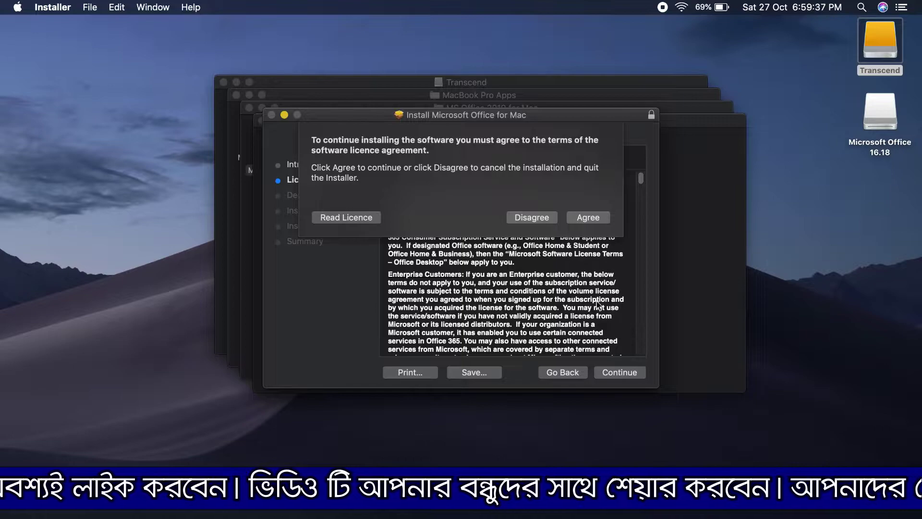
left_click(589, 218)
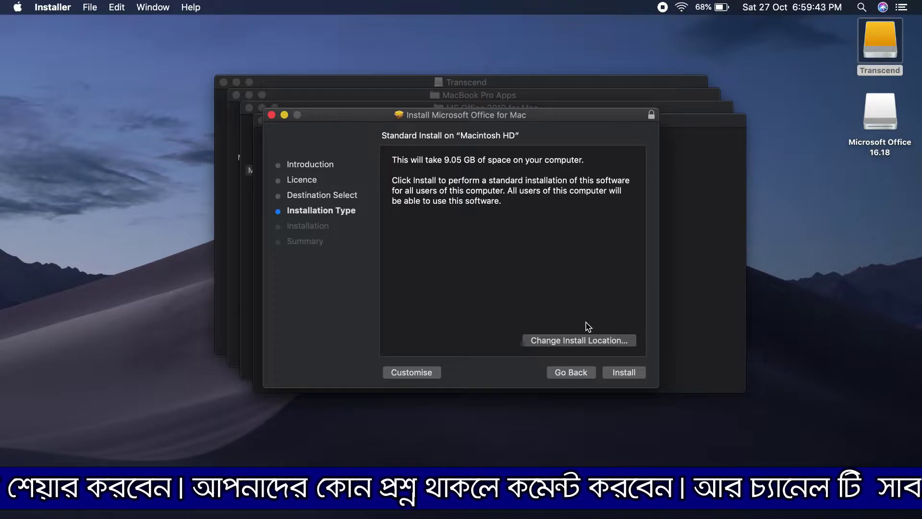
left_click(576, 340)
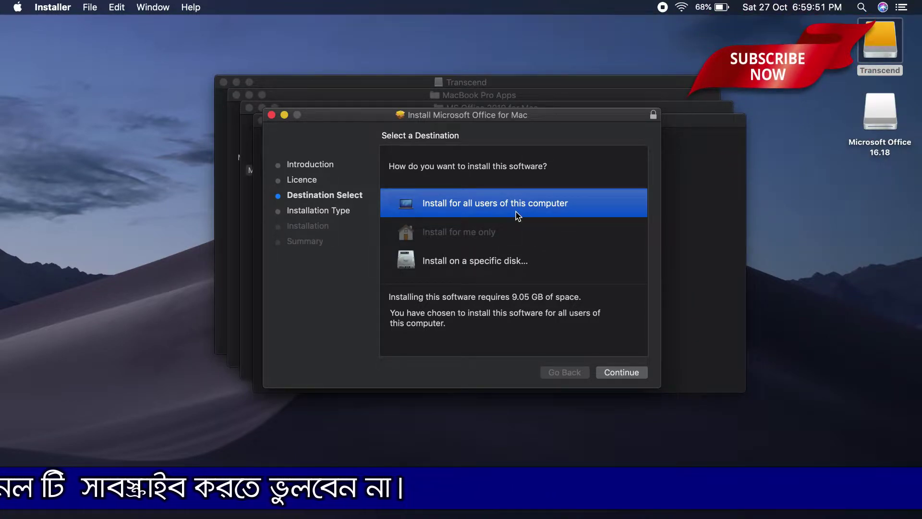
left_click(616, 372)
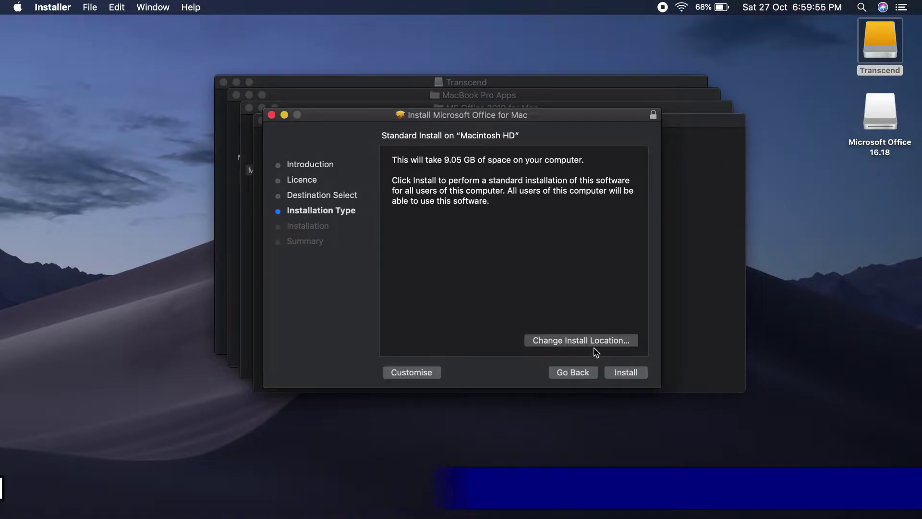
Step: Customise the installation to exclude Microsoft OneNote, Outlook, OneDrive and AutoUpdate, and start installing
left_click(437, 373)
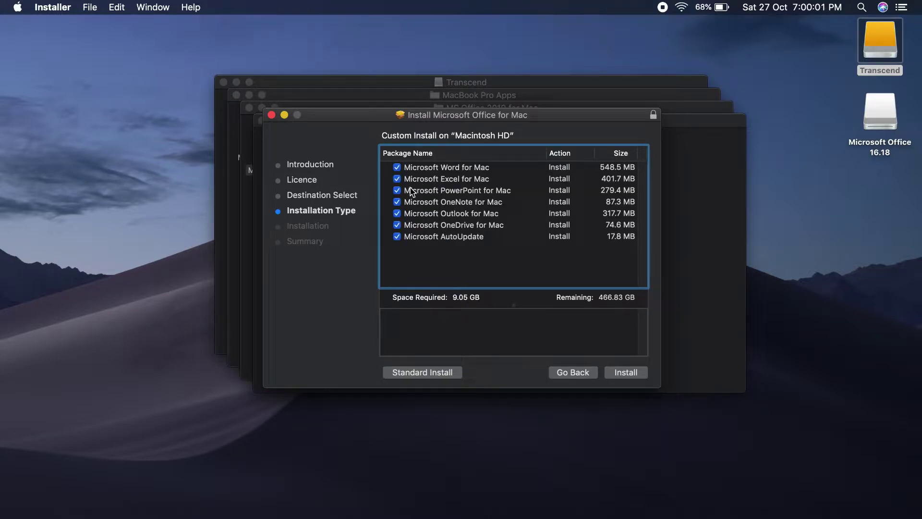
left_click(397, 202)
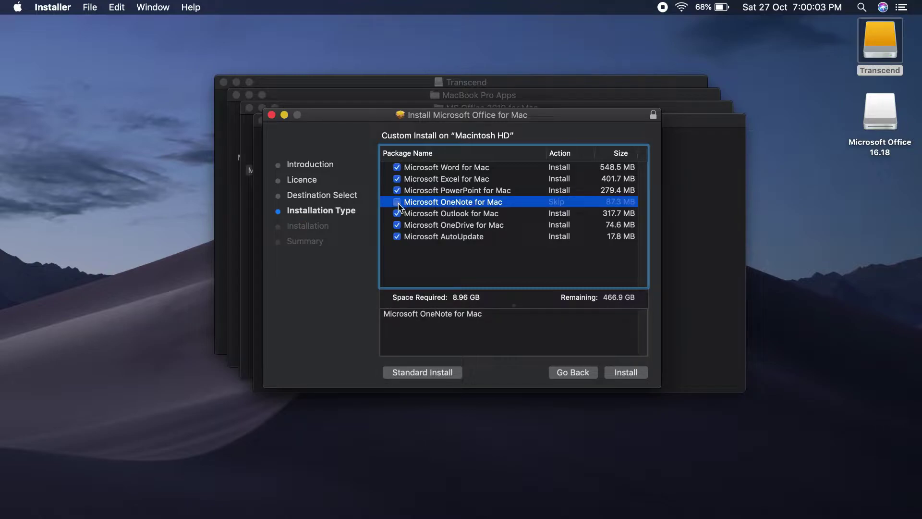
left_click(397, 214)
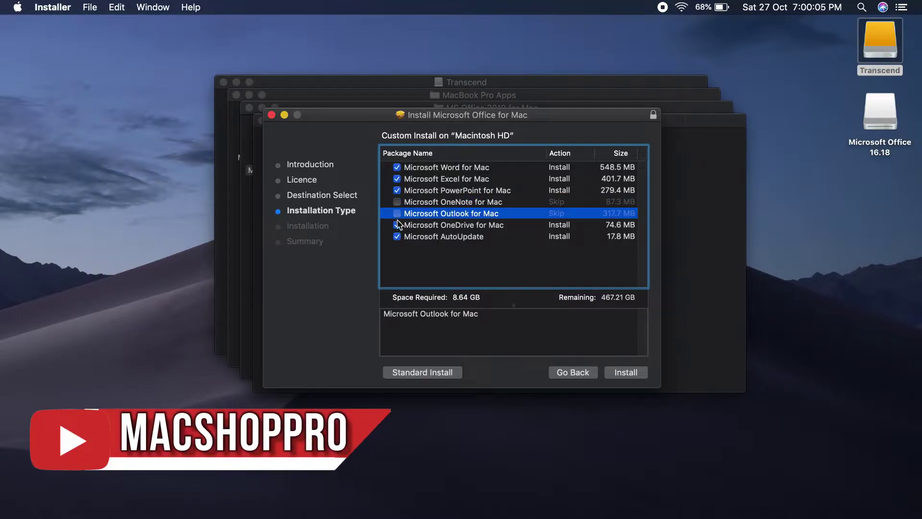
left_click(397, 225)
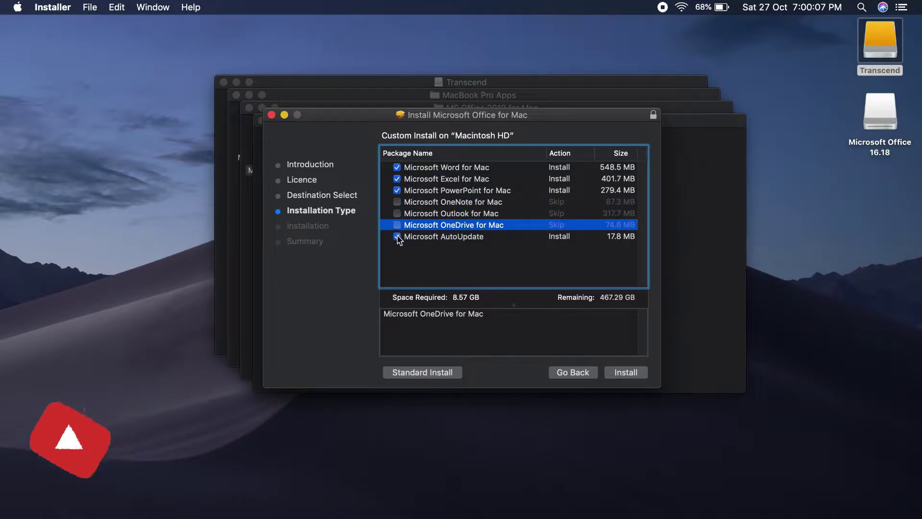
left_click(398, 237)
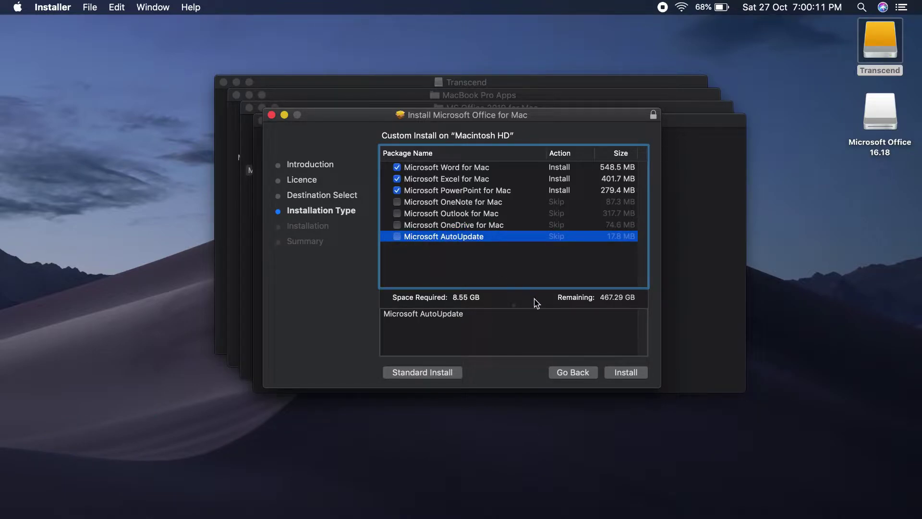
left_click(623, 373)
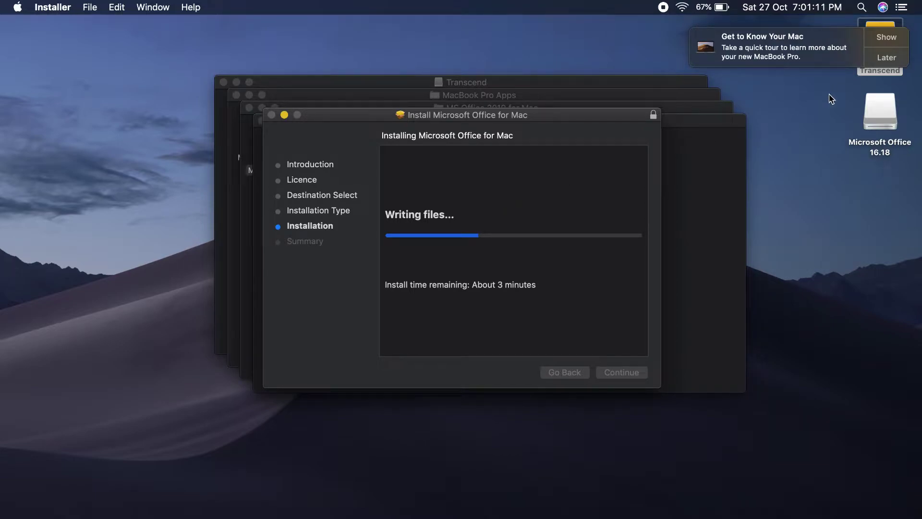
Step: Postpone the Get to Know Your Mac notification and close the Office installer once the installation finishes
left_click(885, 58)
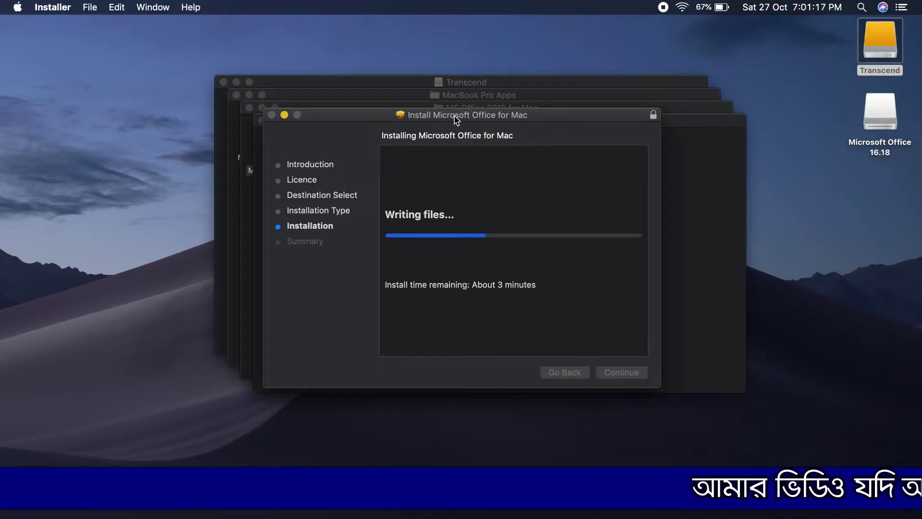
left_click_drag(451, 119, 469, 119)
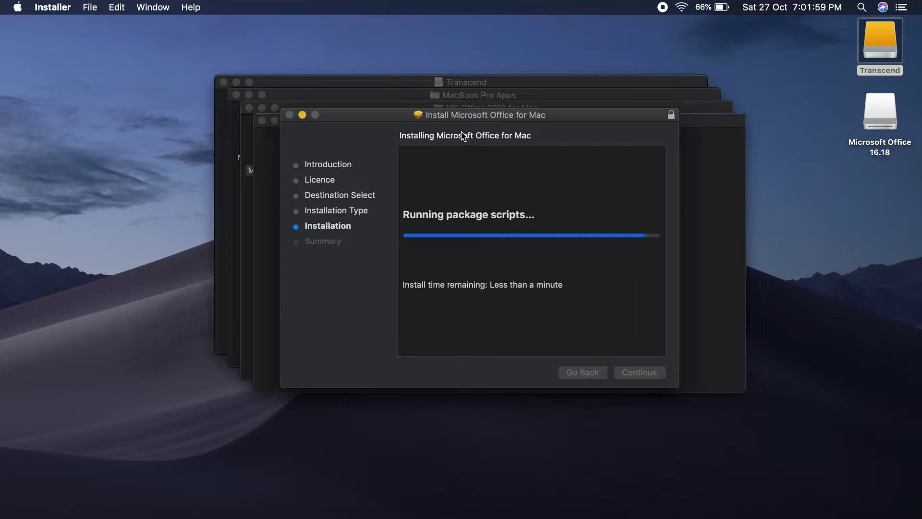
mouse_move(456, 124)
left_mouse_down()
mouse_move(471, 121)
mouse_move(461, 121)
left_mouse_up()
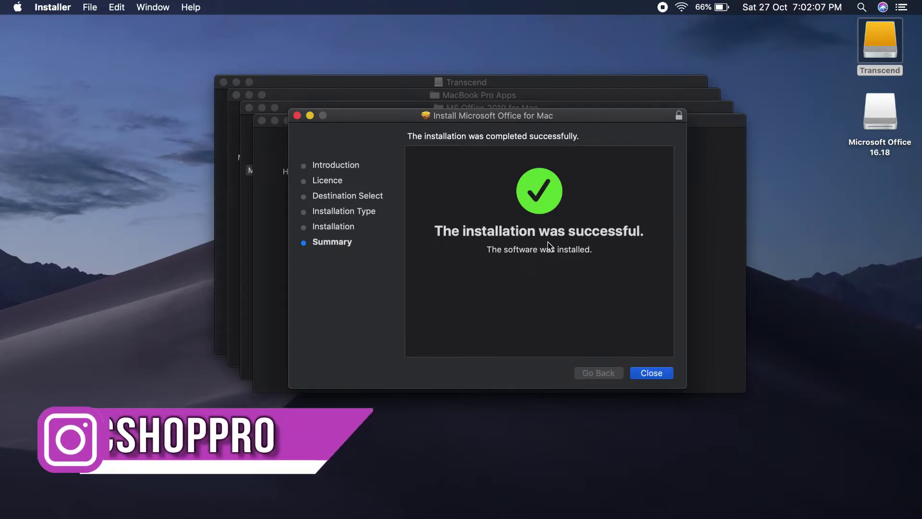
left_click(651, 373)
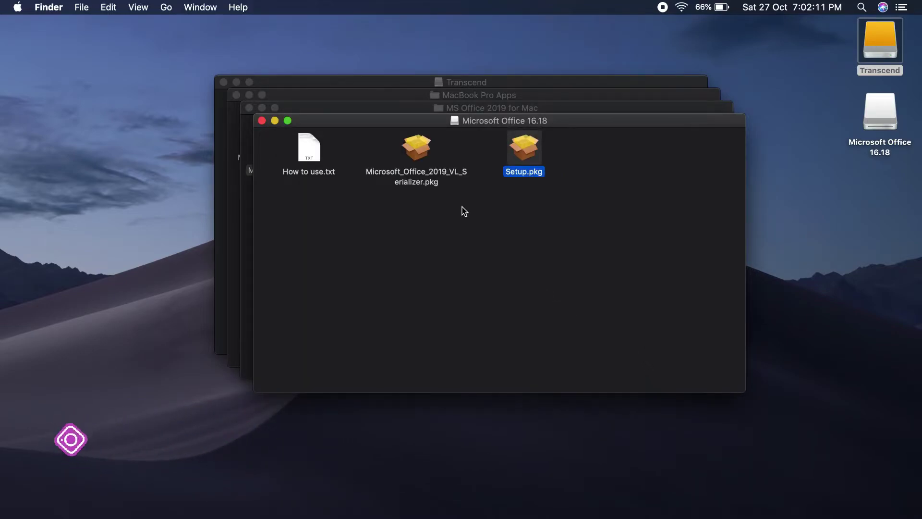
Step: Install Microsoft_Office_2019_VL_Serializer.pkg as a standard install on Macintosh HD and close its installer
left_click(417, 150)
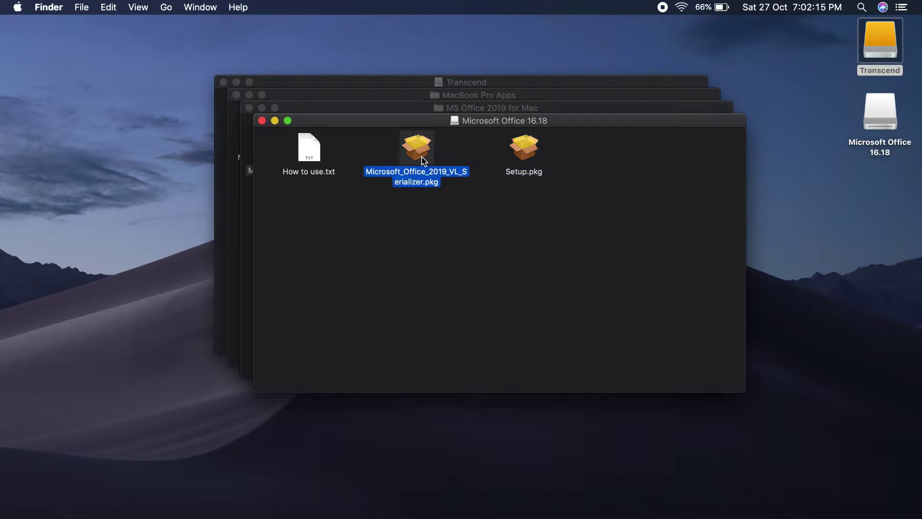
double_click(423, 160)
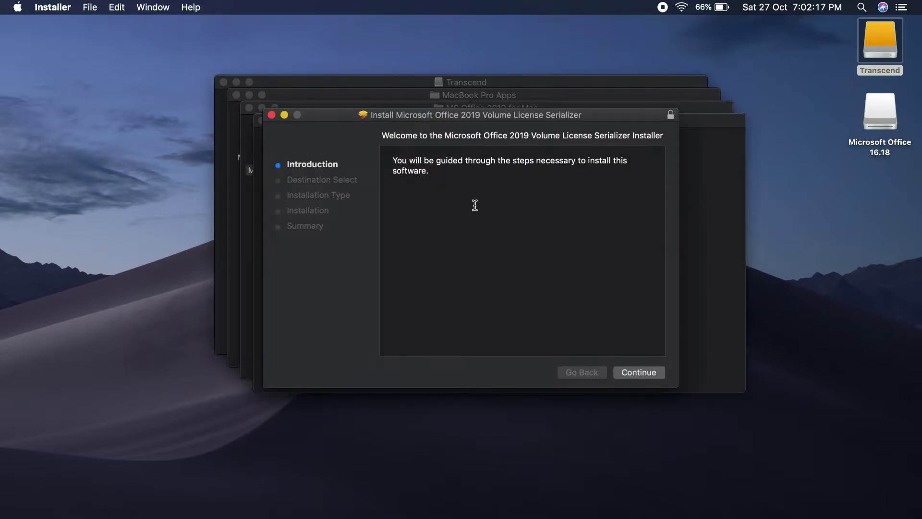
left_click(646, 373)
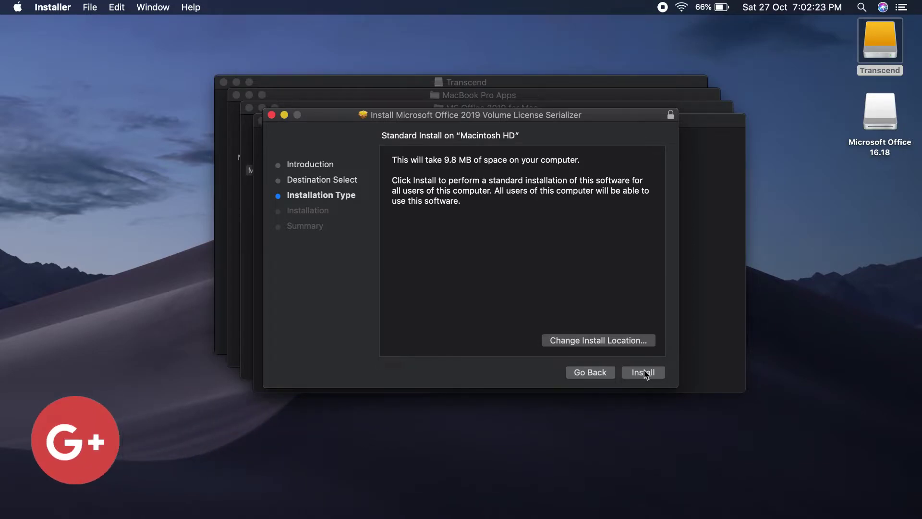
left_click(647, 374)
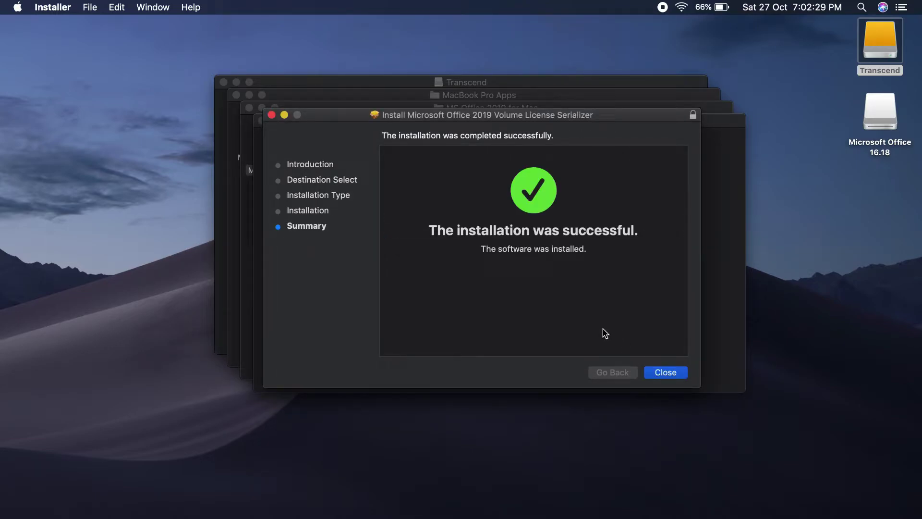
left_click(666, 374)
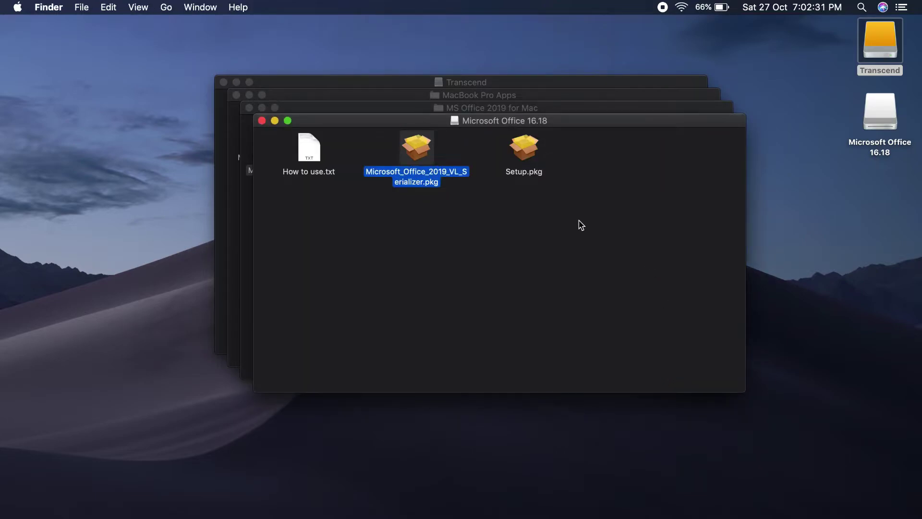
Step: Close the Microsoft Office 16.18 and MS Office 2019 for Mac folder windows, and launch Microsoft Excel
left_click(262, 122)
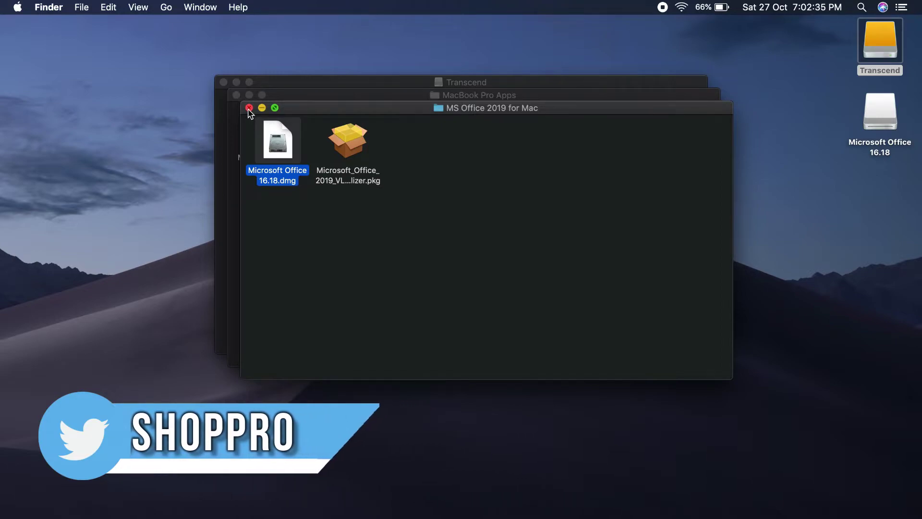
left_click(249, 108)
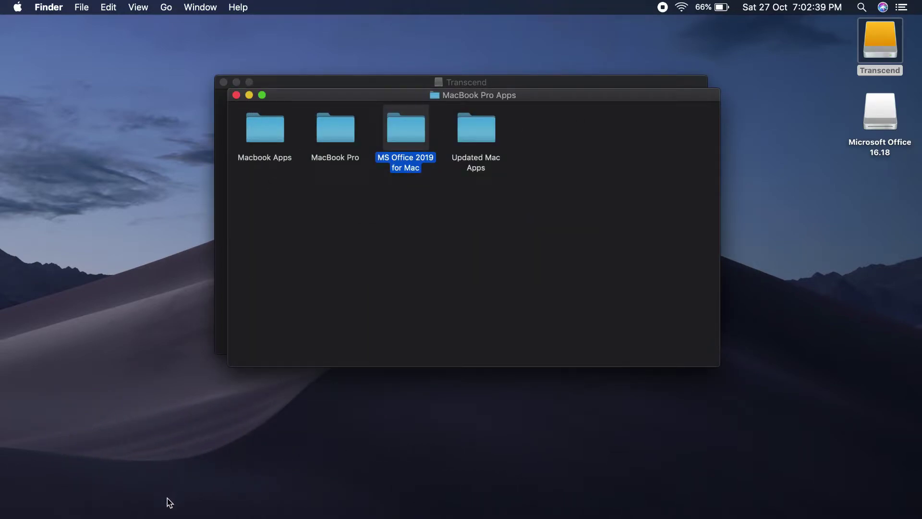
left_click(158, 514)
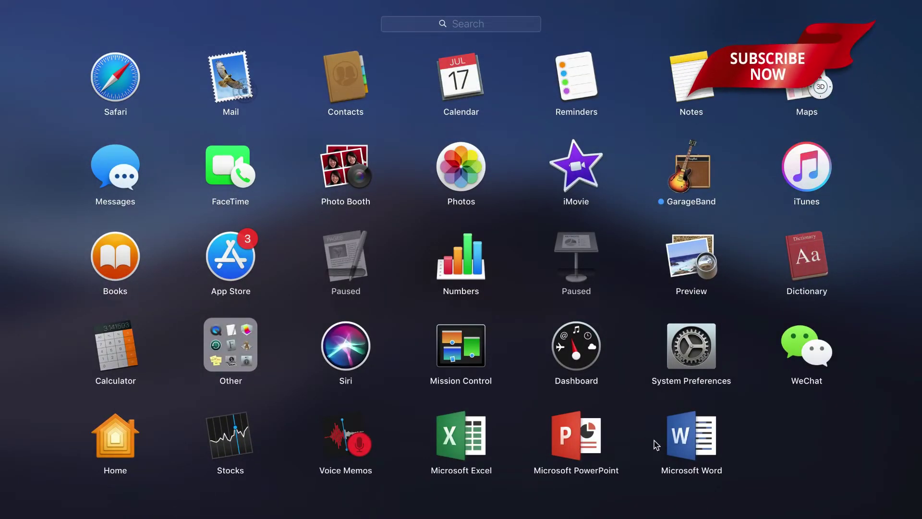
left_click(475, 434)
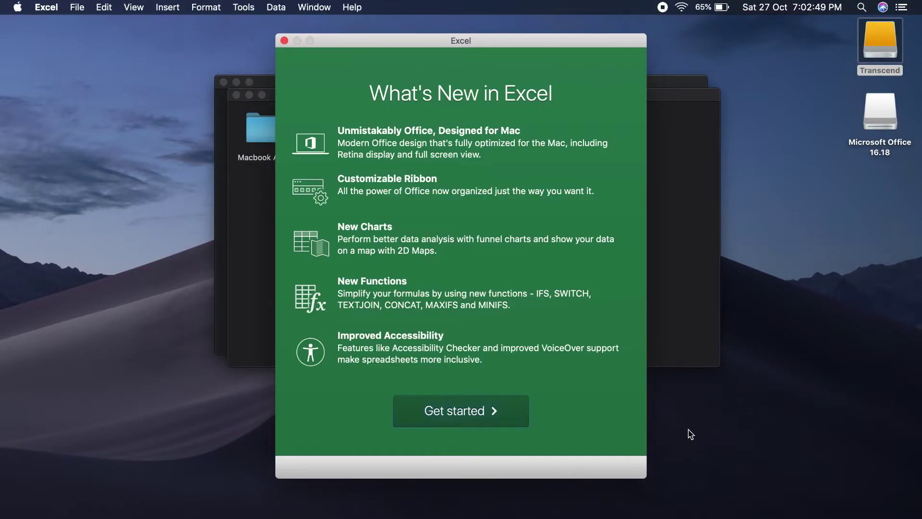
Step: Complete Excel's first-run setup without signing in, using the Colorful theme, and create a blank workbook
left_click(502, 419)
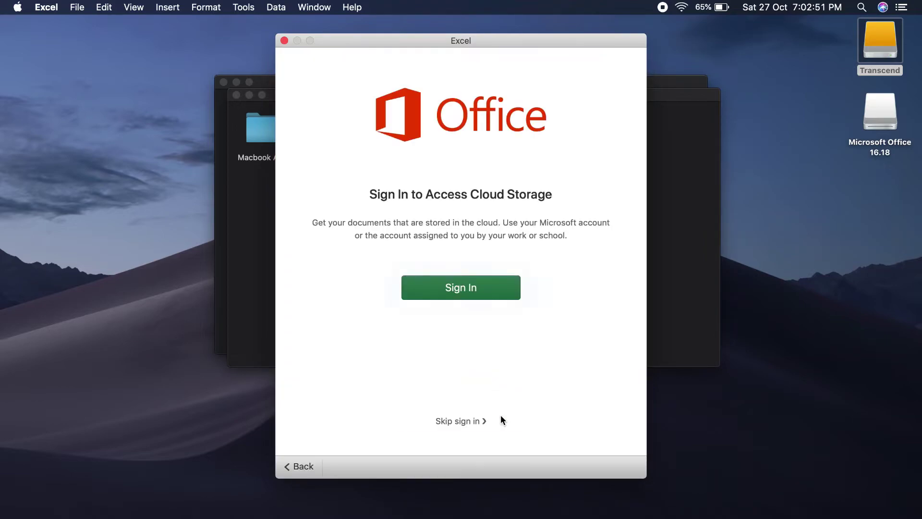
left_click(460, 421)
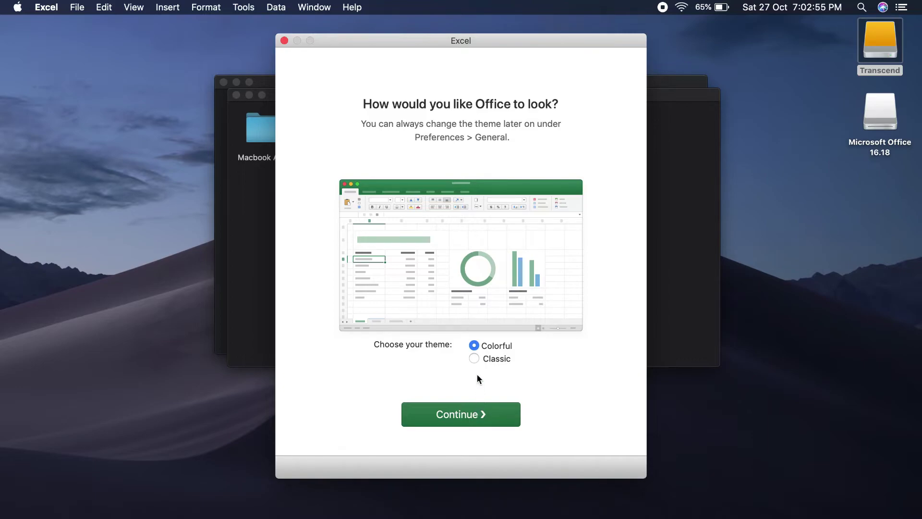
left_click(476, 358)
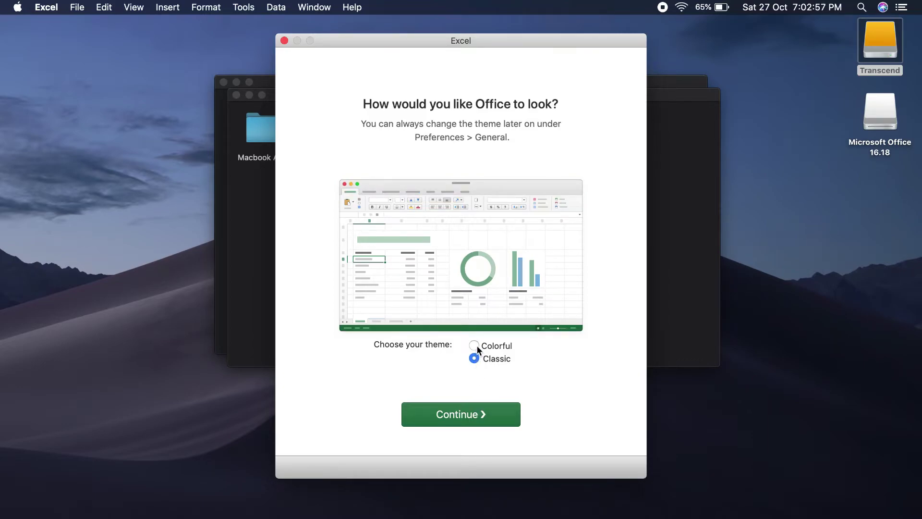
left_click(477, 345)
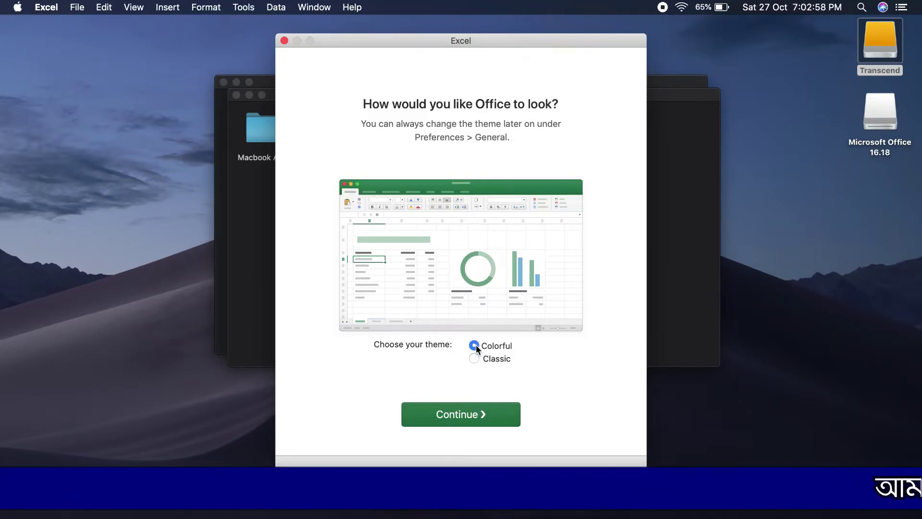
left_click(470, 419)
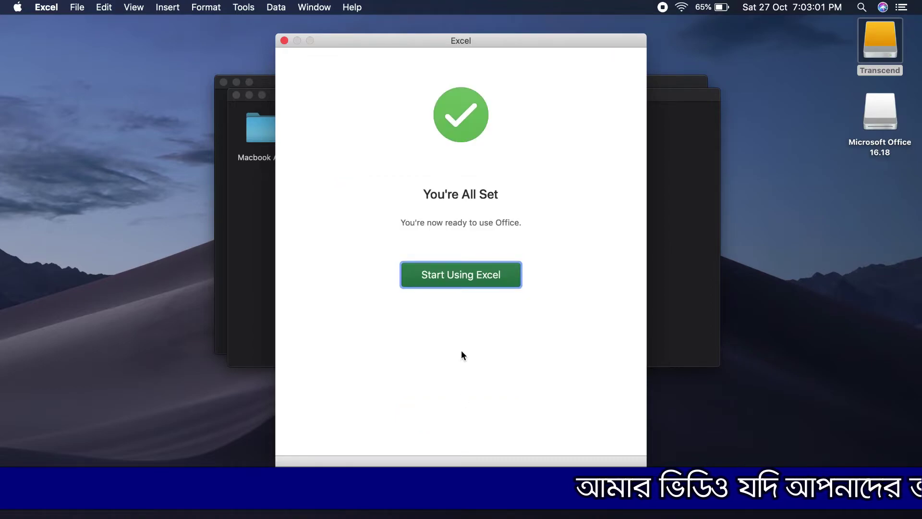
left_click(474, 279)
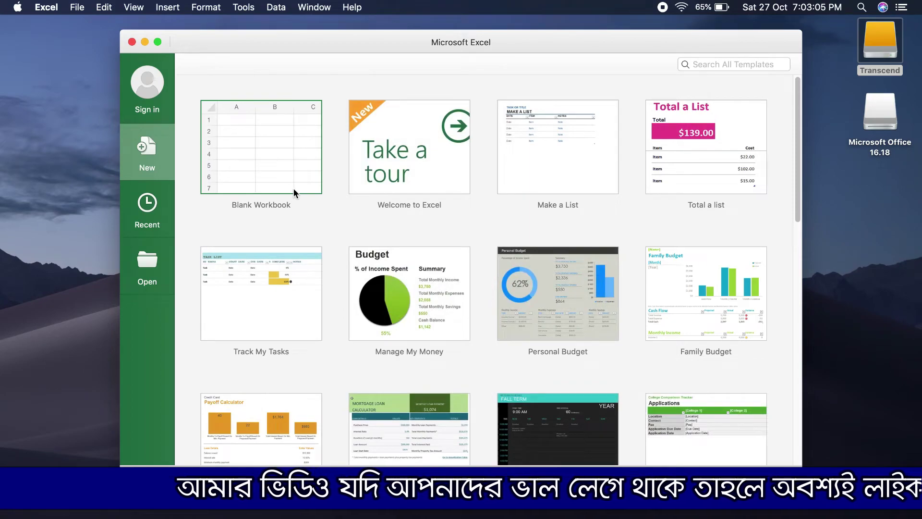
double_click(284, 170)
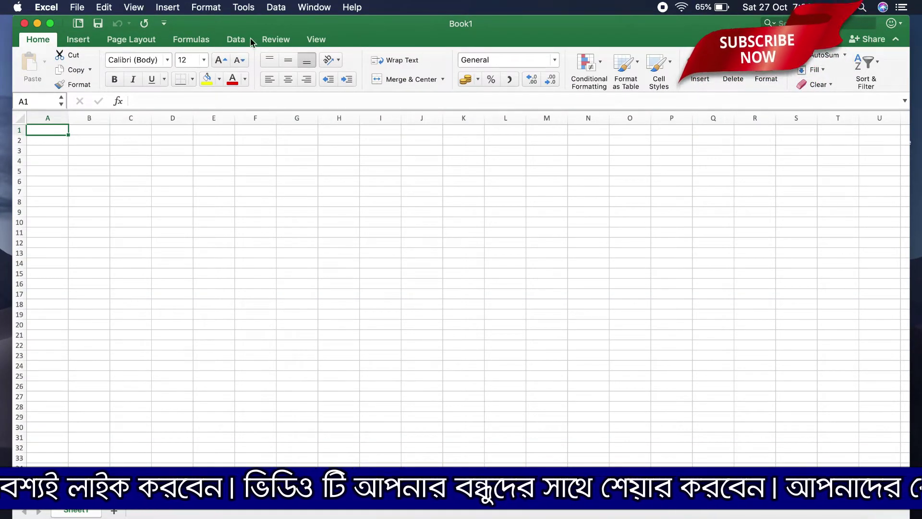
Step: Check Excel's version and licence details in the About Microsoft Excel window, and close it
left_click(47, 7)
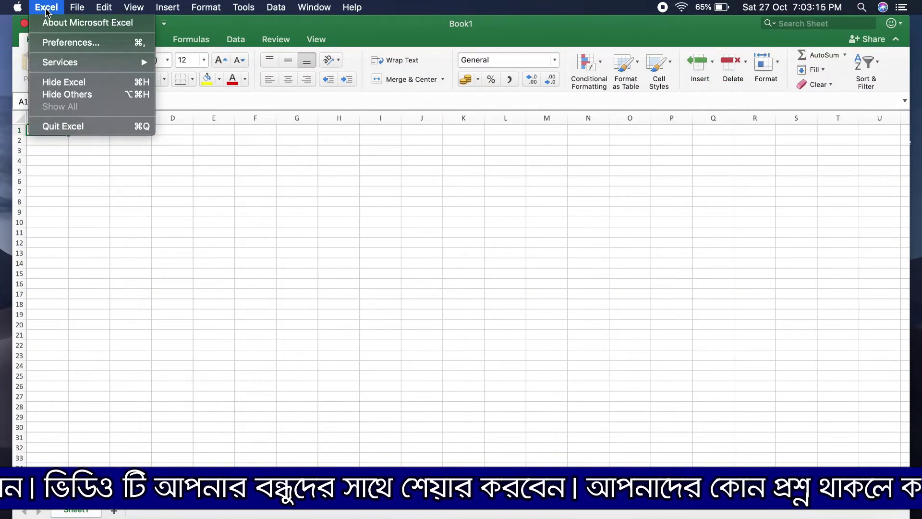
left_click(89, 23)
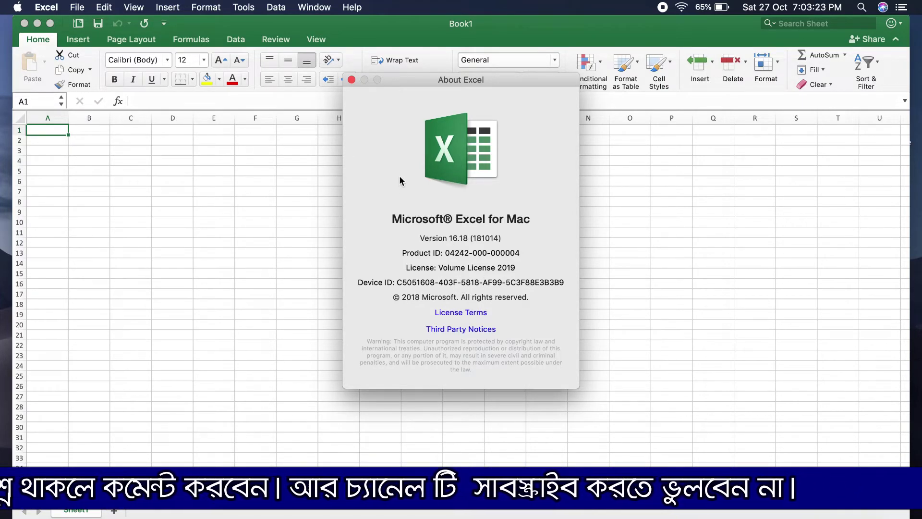
left_click(351, 79)
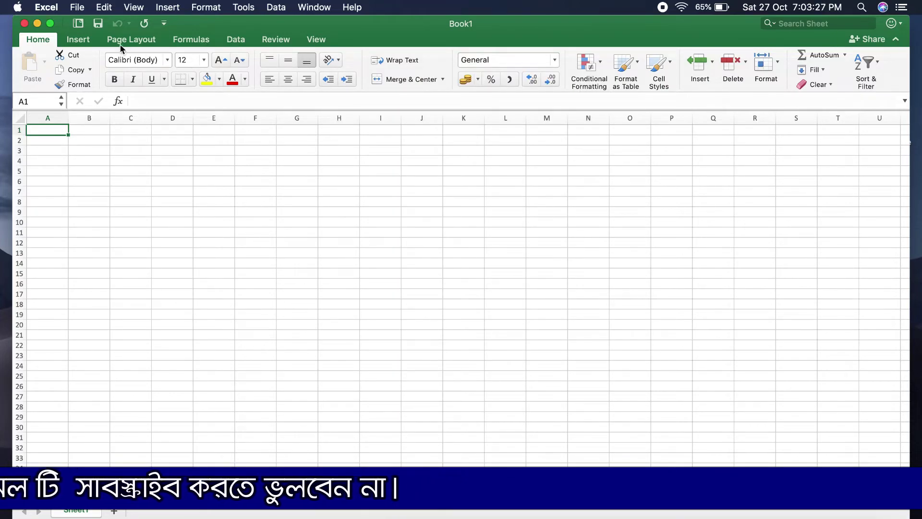
Step: Recheck the licence type in the About Microsoft Excel window and close it
left_click(352, 9)
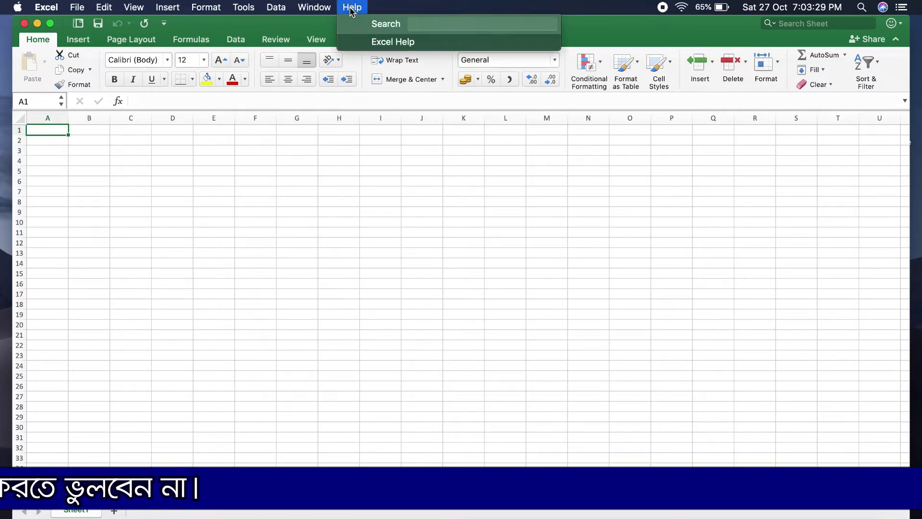
mouse_move(327, 9)
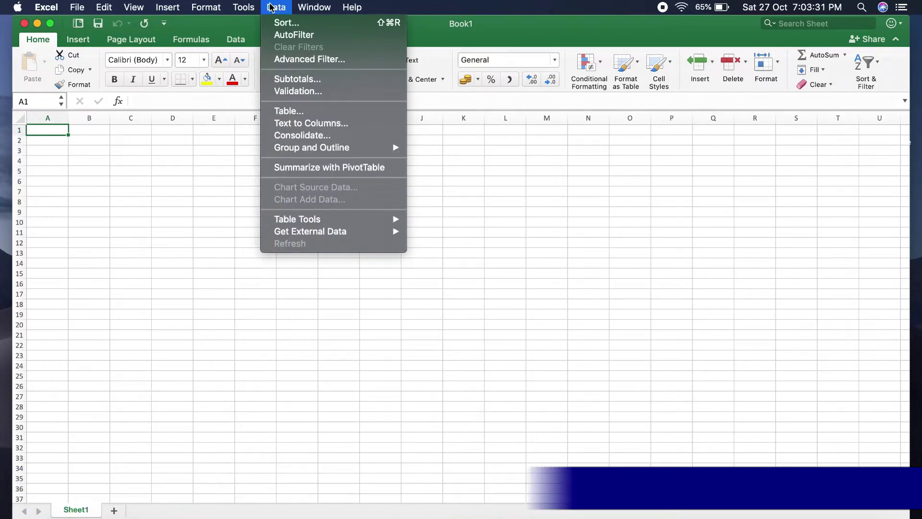
mouse_move(182, 11)
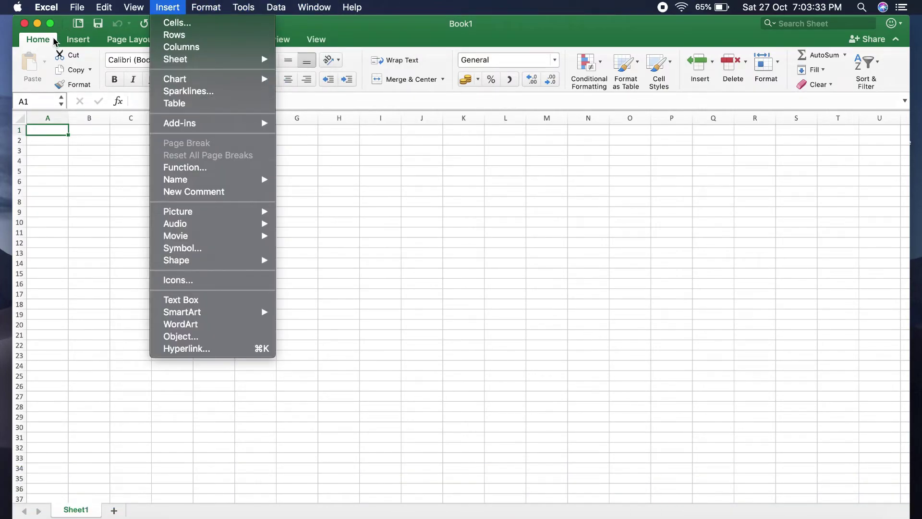
mouse_move(54, 13)
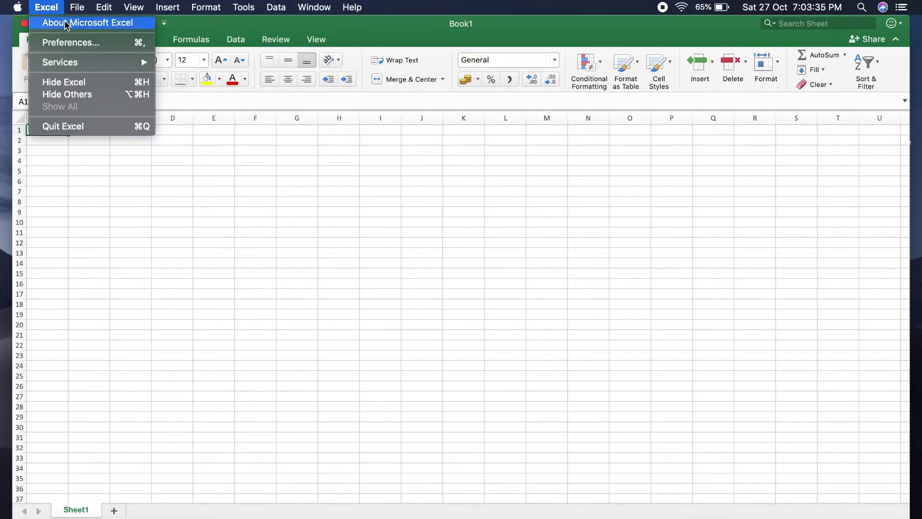
left_click(67, 24)
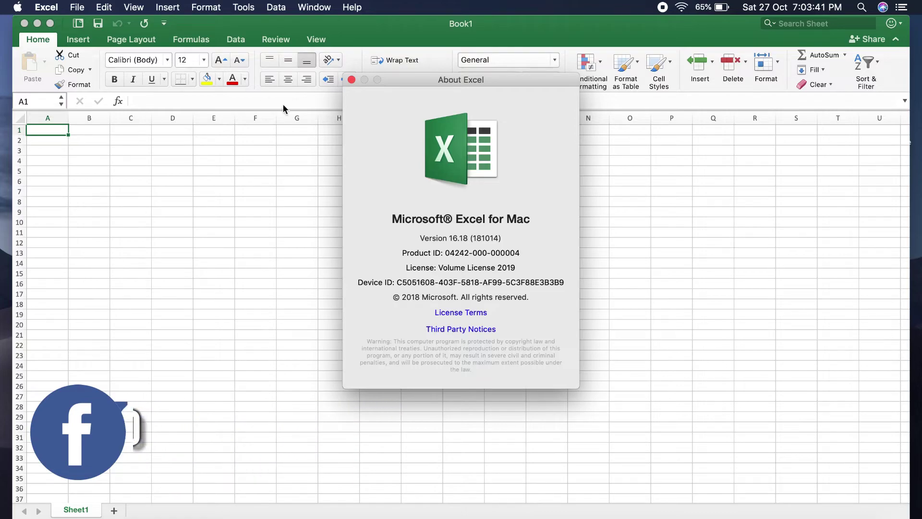
left_click(355, 82)
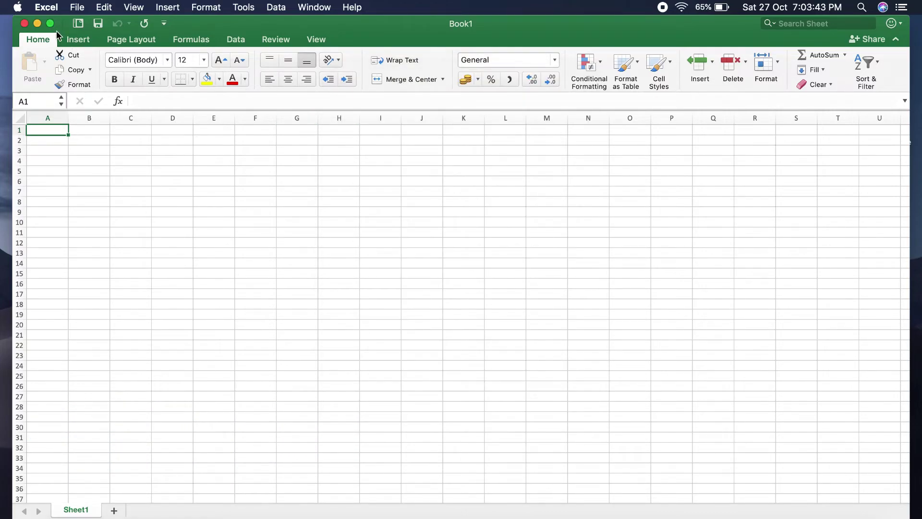
Step: Examine Excel's General preferences, including the available Office themes, and close the preferences without changing anything
left_click(46, 6)
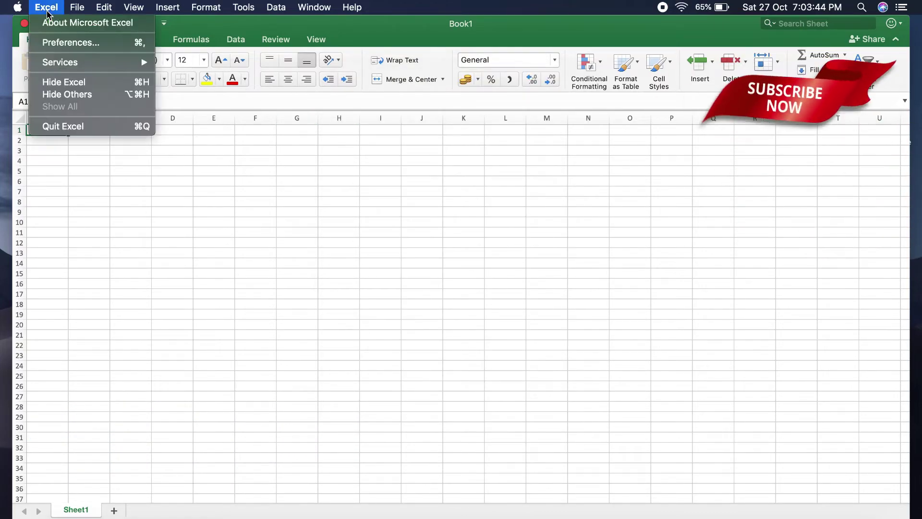
left_click(72, 43)
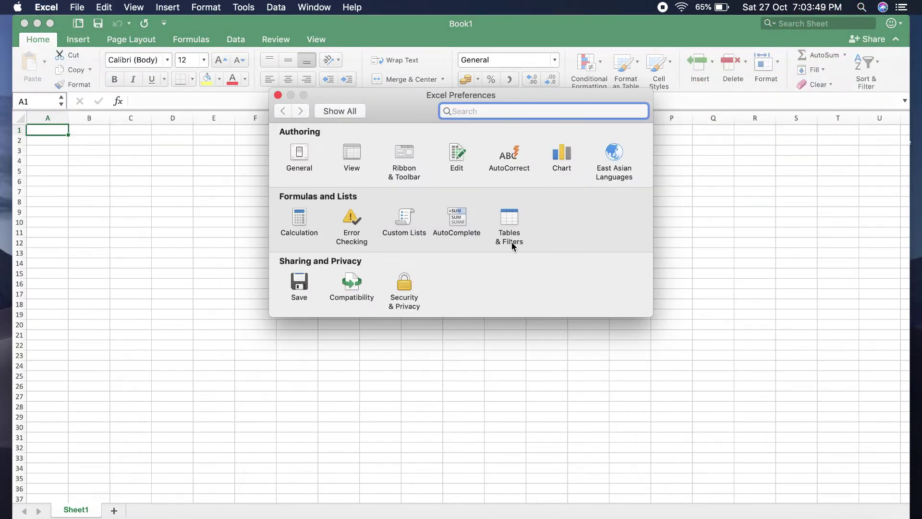
left_click(306, 160)
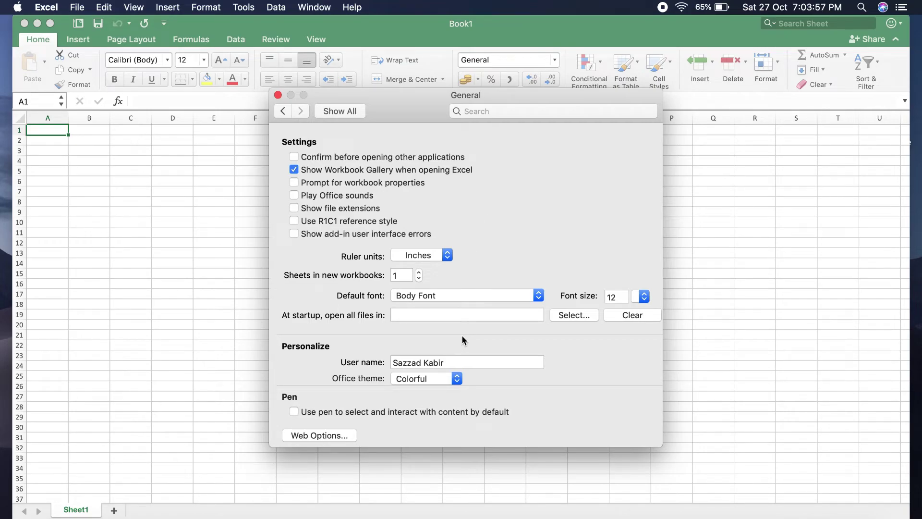
left_click(457, 379)
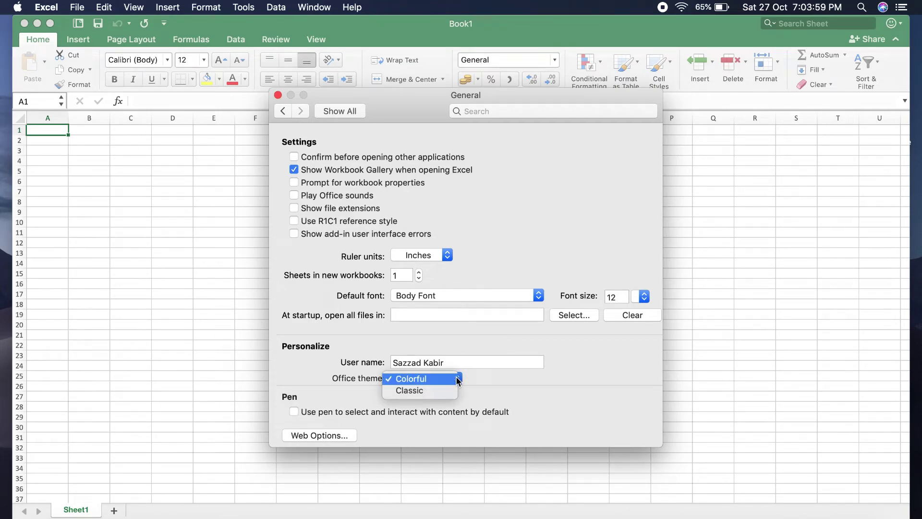
left_click(488, 378)
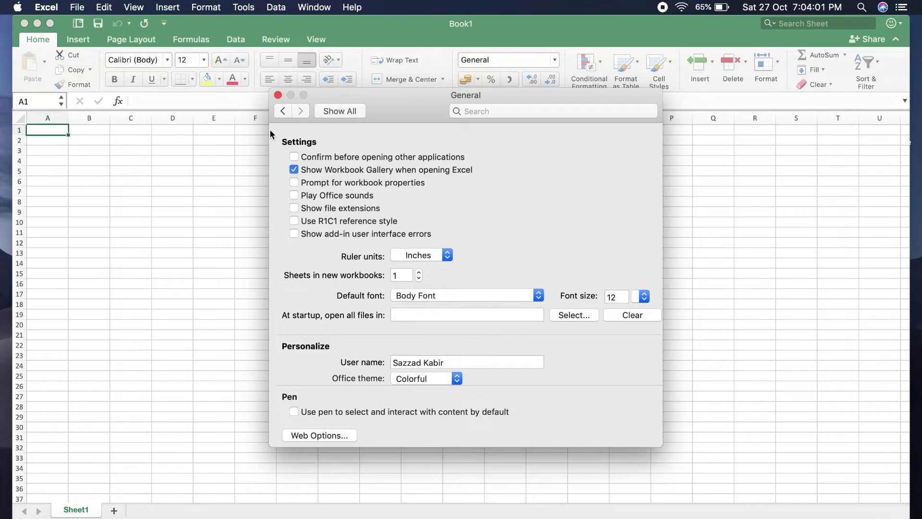
left_click(278, 96)
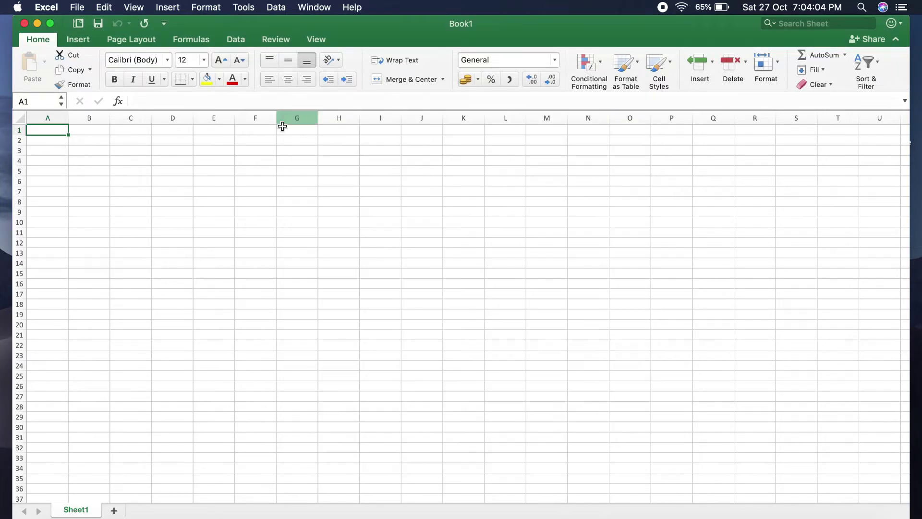
Step: Close the Book1 workbook and set Microsoft Excel to stay in the Dock
left_click(25, 24)
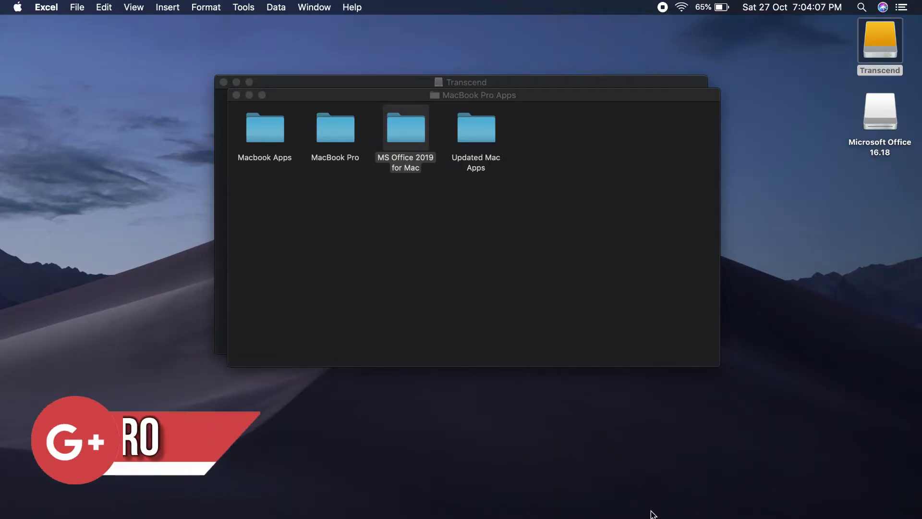
right_click(807, 516)
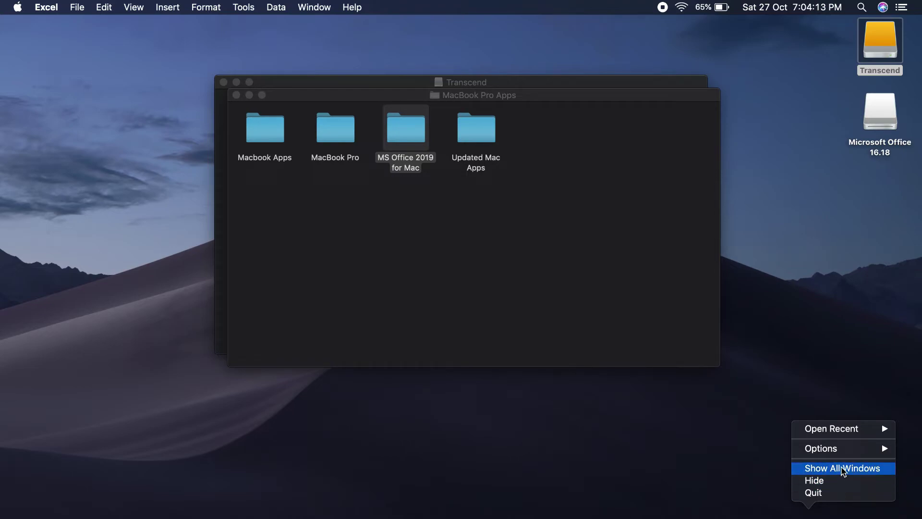
mouse_move(839, 434)
mouse_move(826, 452)
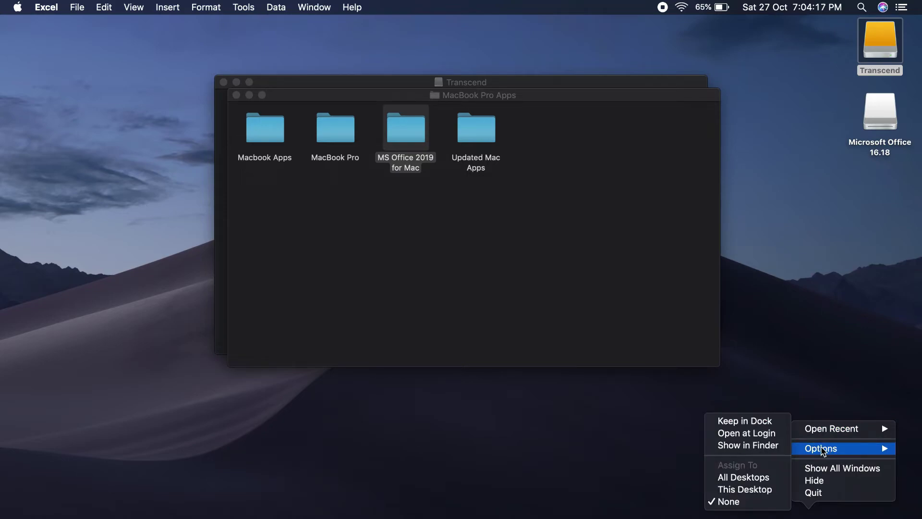
left_click(757, 426)
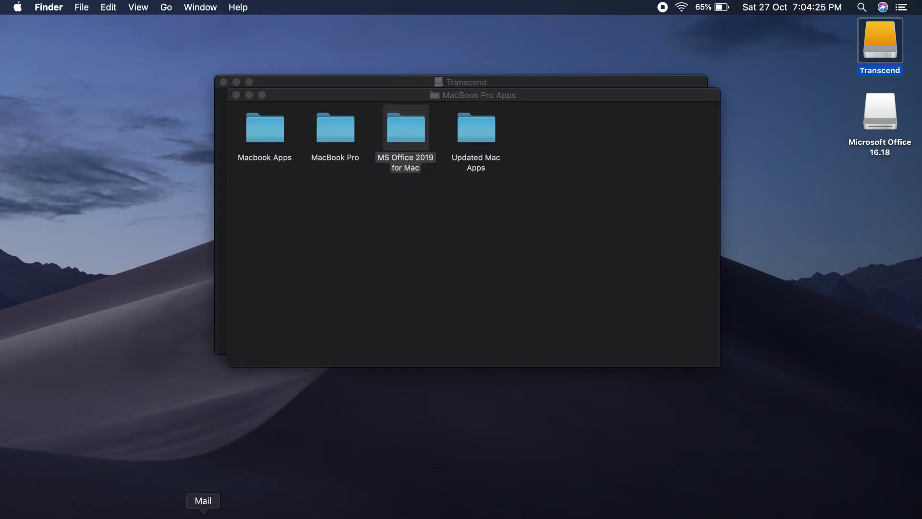
Step: Launch Microsoft PowerPoint, complete its first-run setup without signing in, and create a blank presentation
left_click(139, 507)
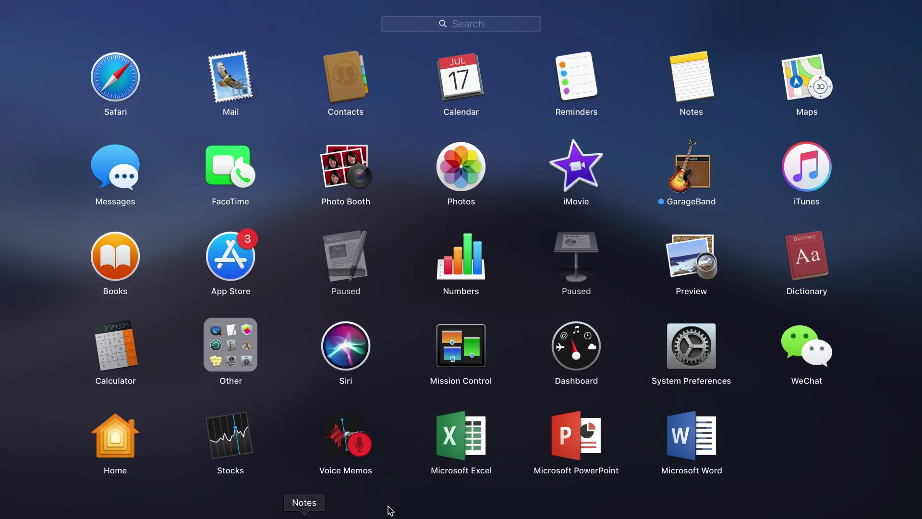
left_click(576, 445)
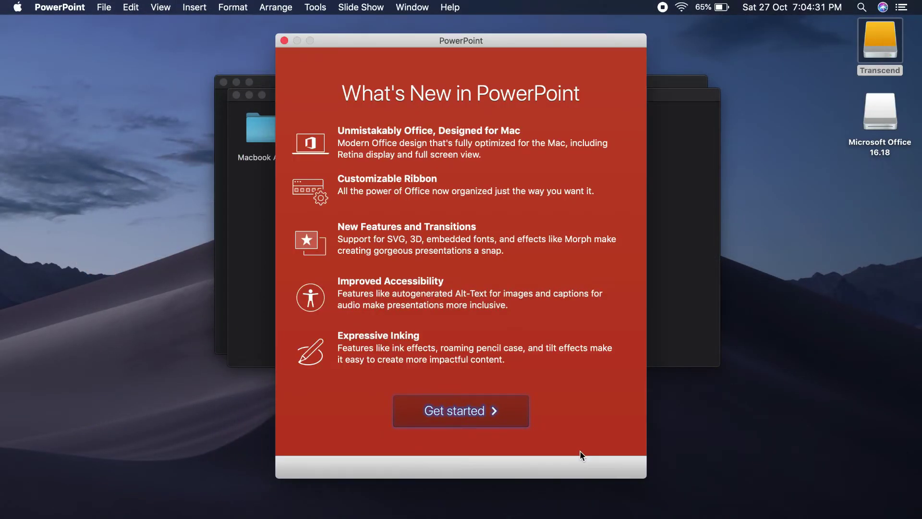
left_click(437, 418)
left_click(461, 421)
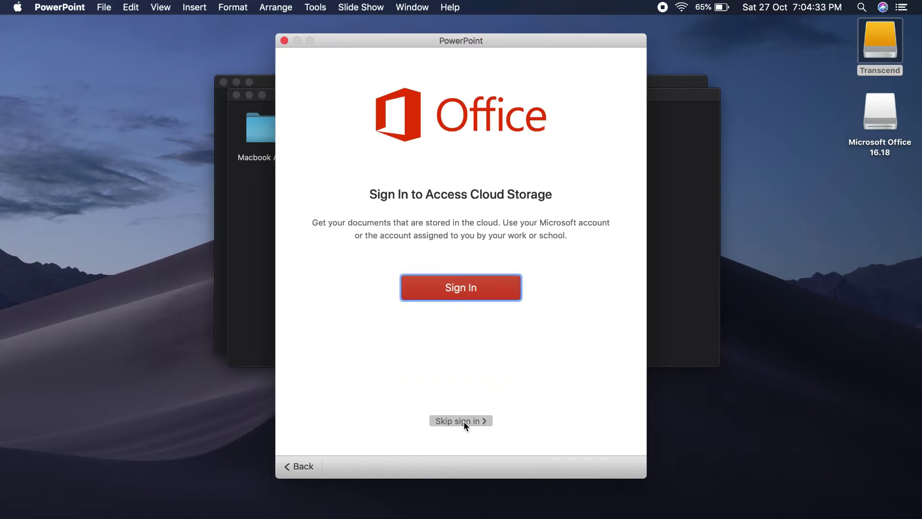
left_click(471, 283)
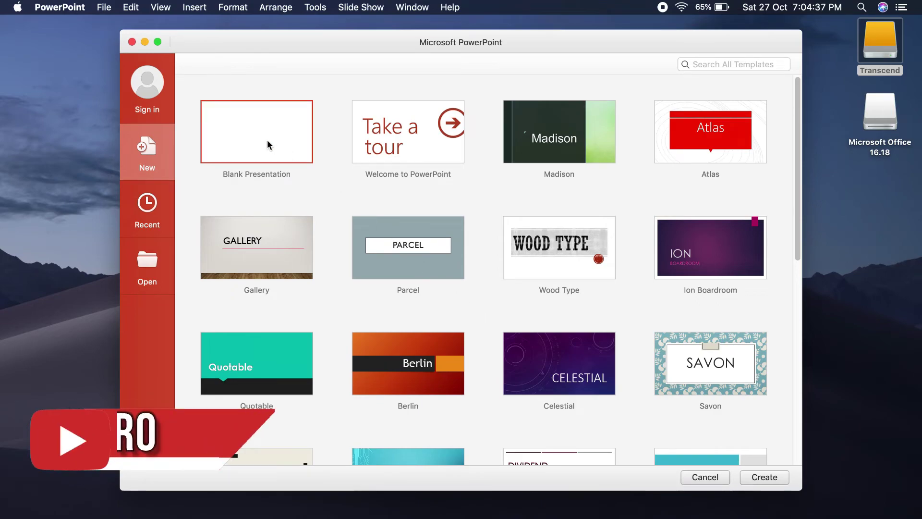
double_click(302, 177)
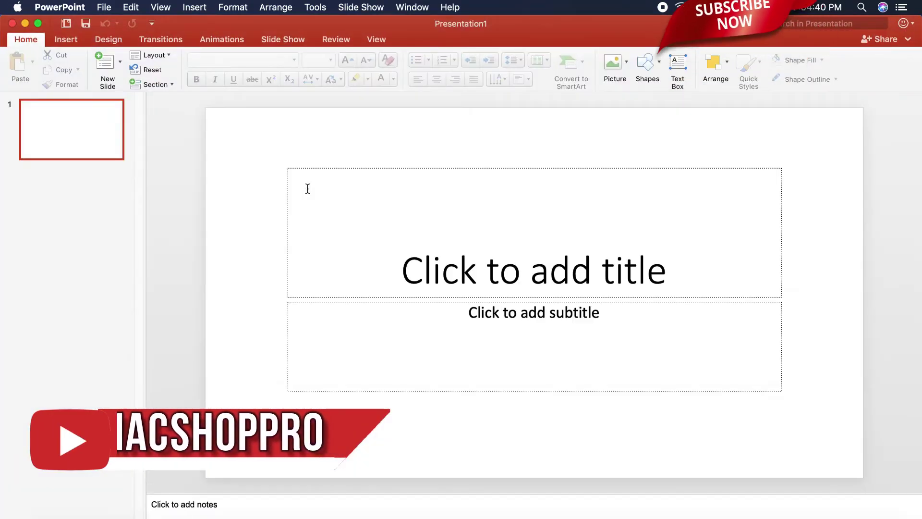
Step: Check PowerPoint's version and licence details in its About window, and close it
left_click(58, 7)
left_click(73, 24)
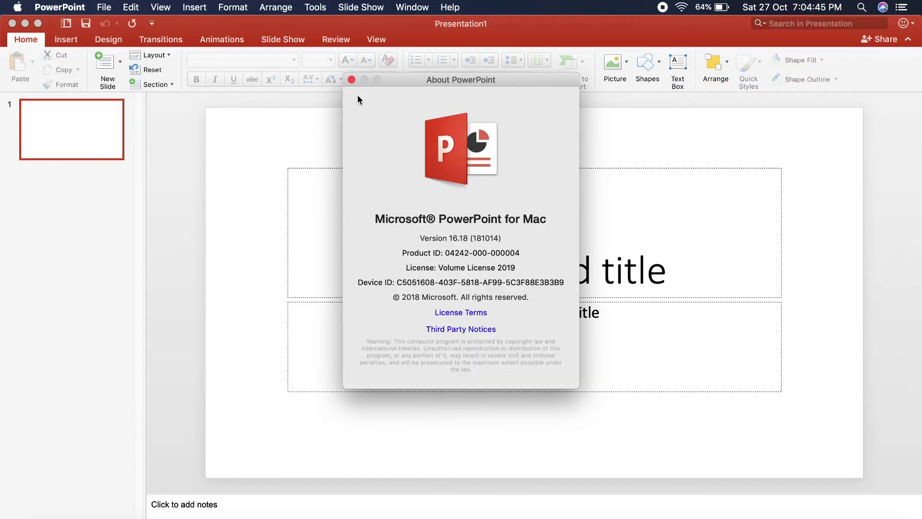
left_click(352, 79)
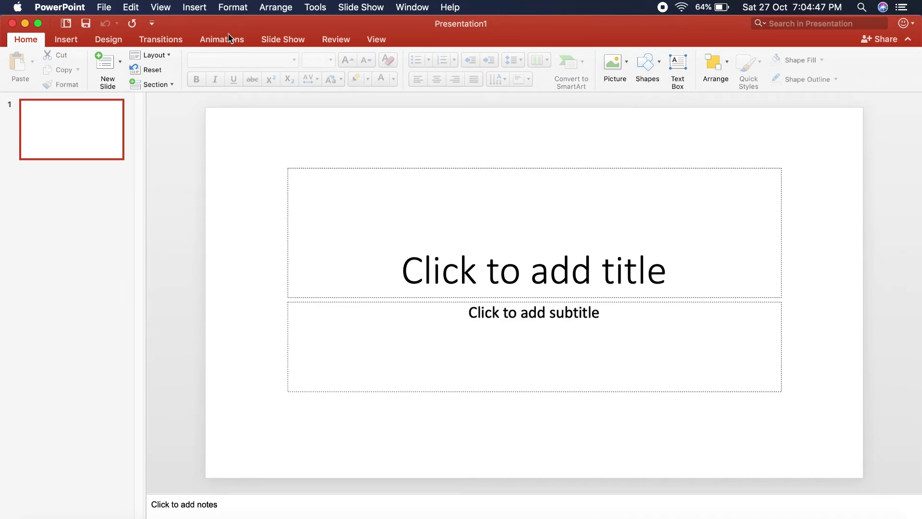
Step: Close the blank presentation and set Microsoft PowerPoint to stay in the Dock
left_click(12, 23)
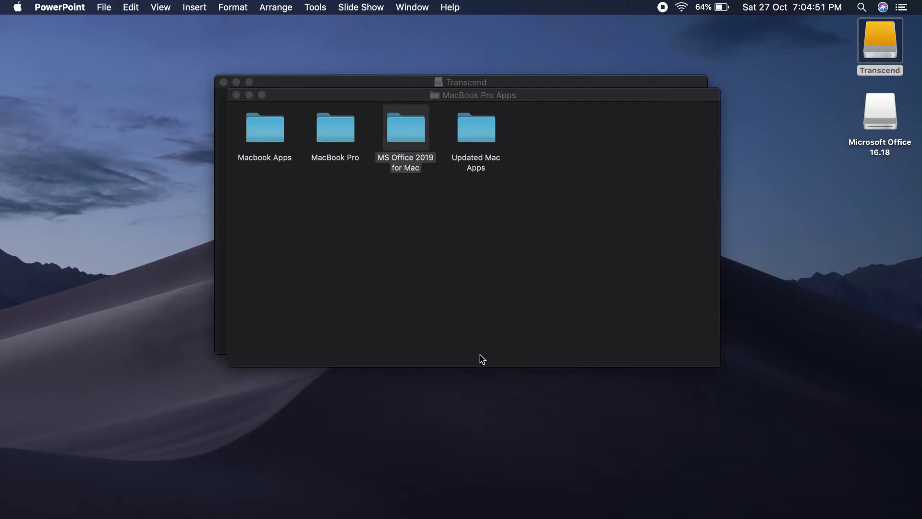
right_click(824, 511)
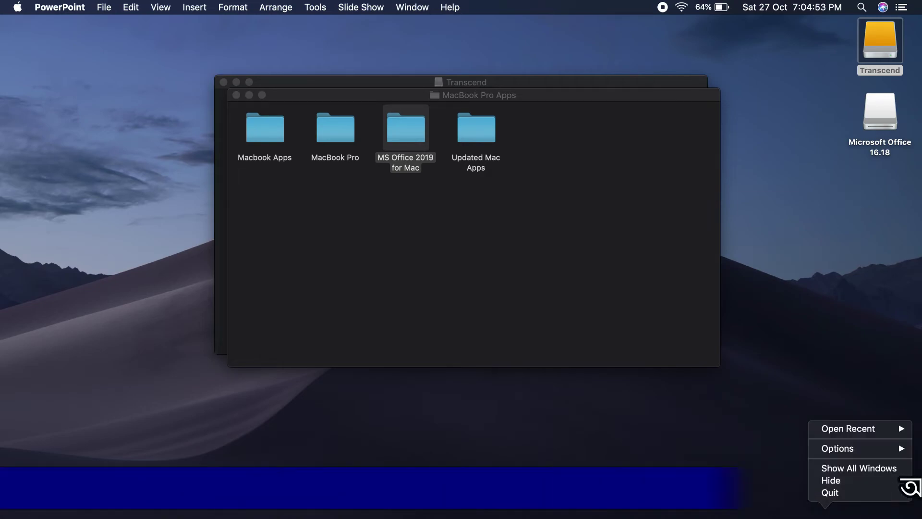
mouse_move(857, 451)
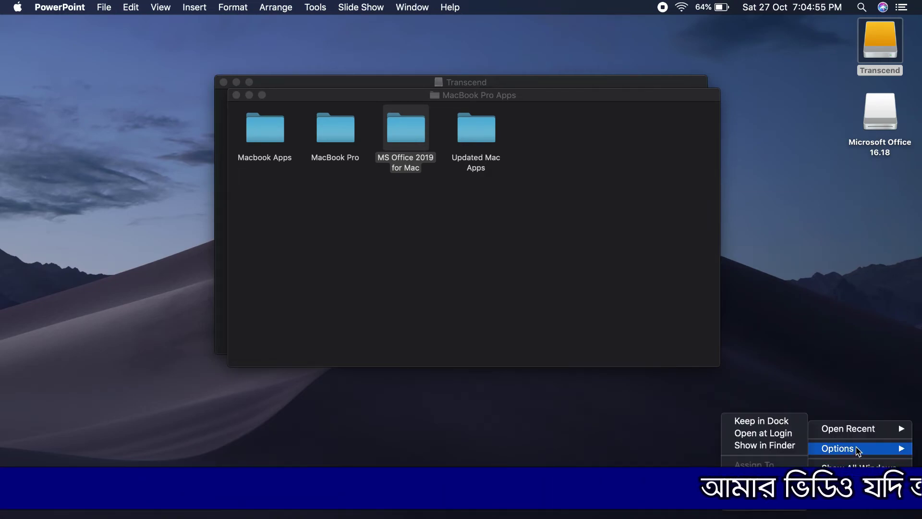
left_click(777, 421)
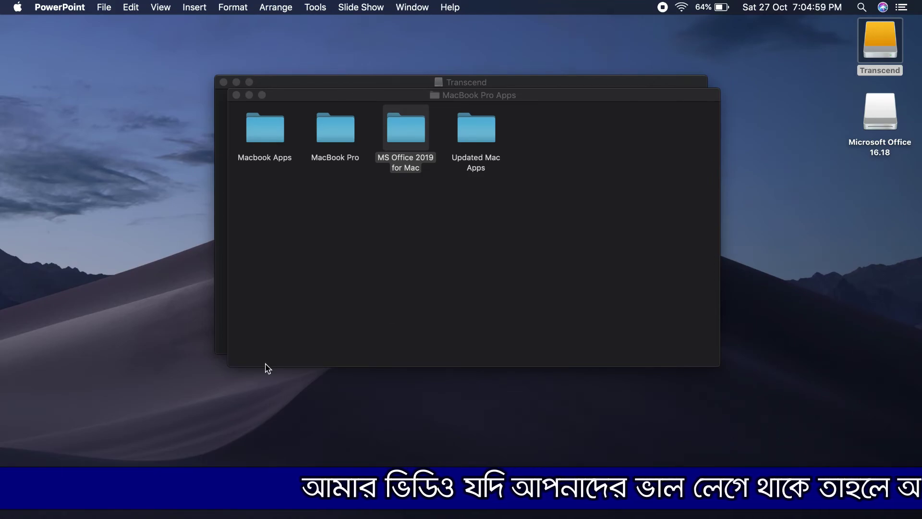
Step: Launch Microsoft Word, complete its first-run setup without signing in, and create a blank document shown in full screen
key("F4")
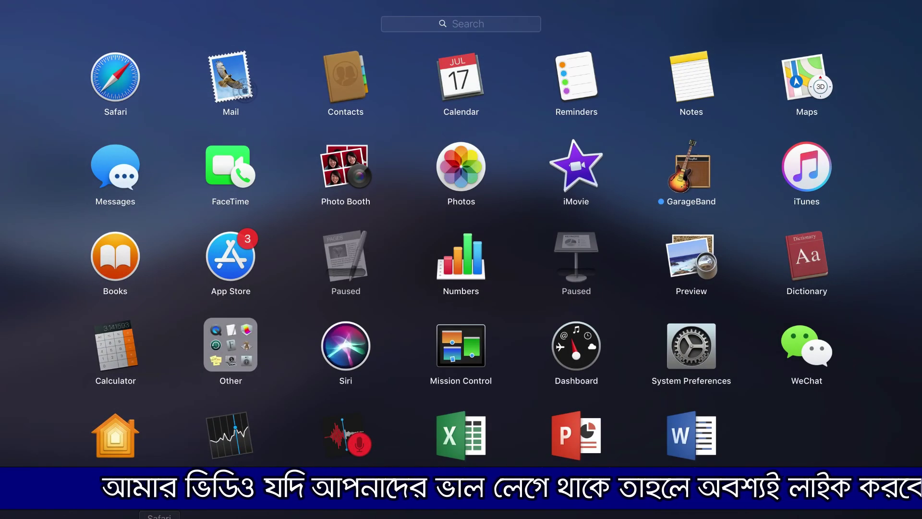
left_click(688, 441)
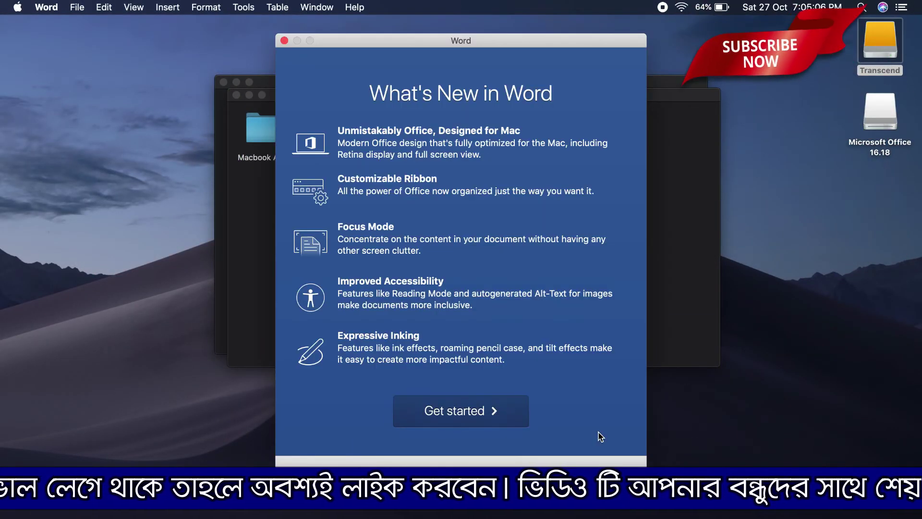
left_click(459, 409)
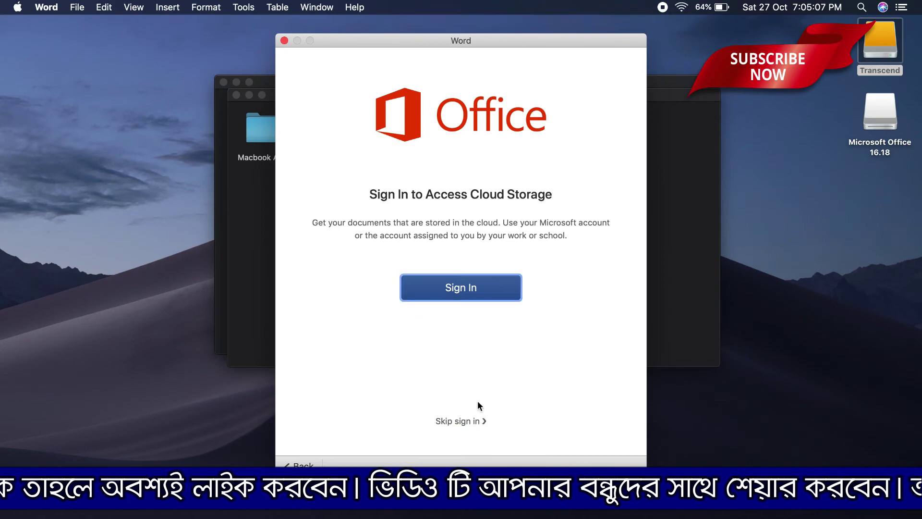
left_click(462, 420)
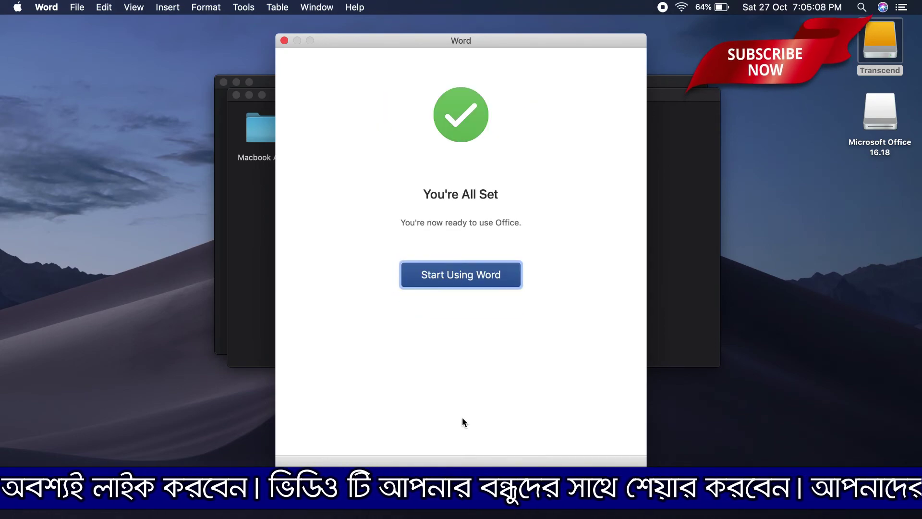
left_click(481, 283)
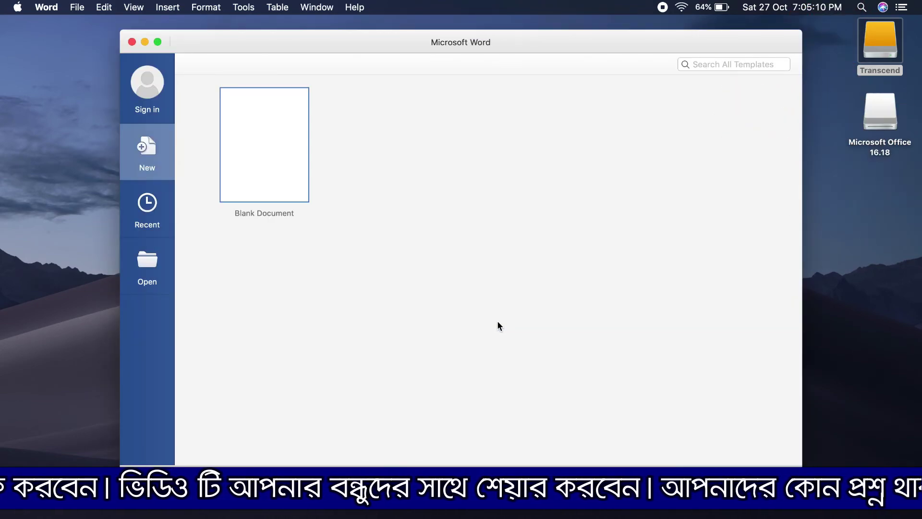
double_click(275, 159)
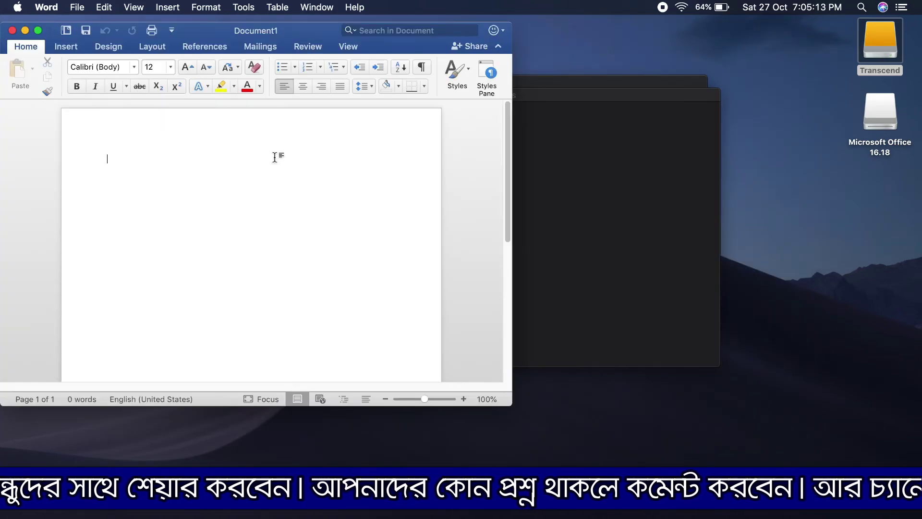
left_click(38, 30)
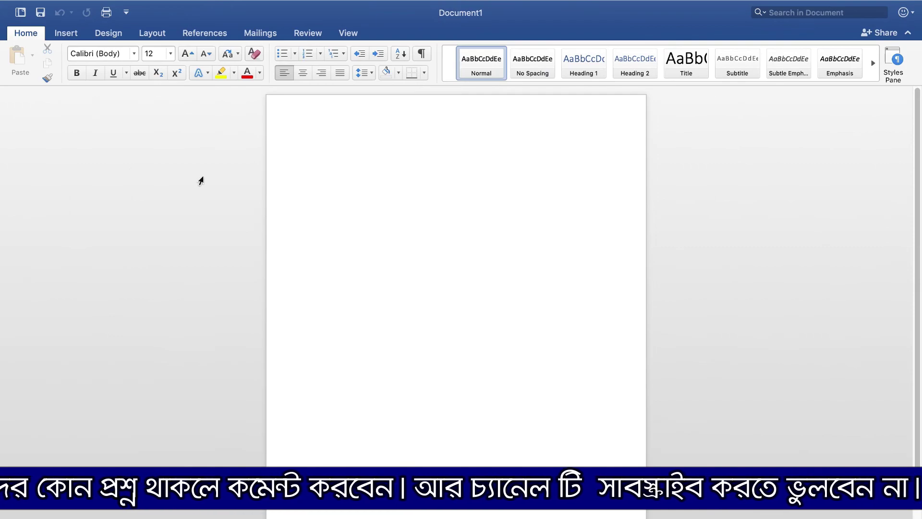
mouse_move(44, 8)
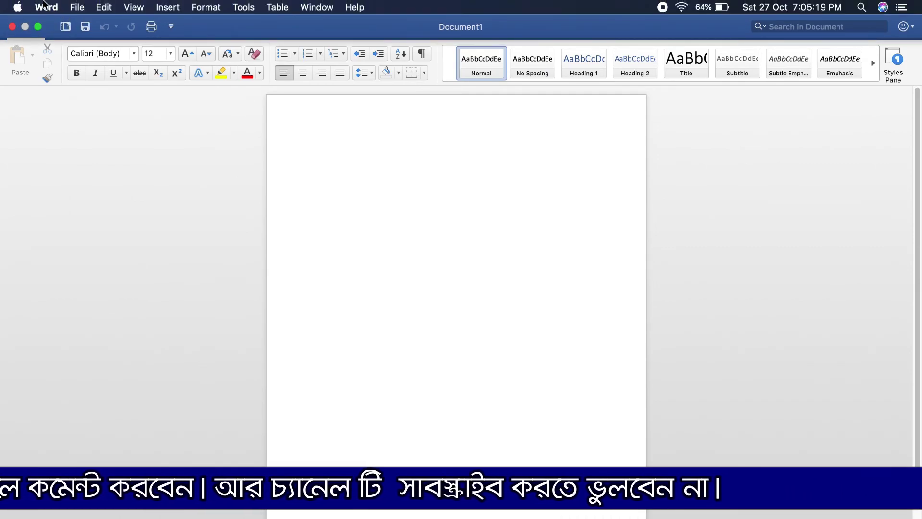
Step: Check Word's version and licence details in its About window, and close it
left_click(44, 8)
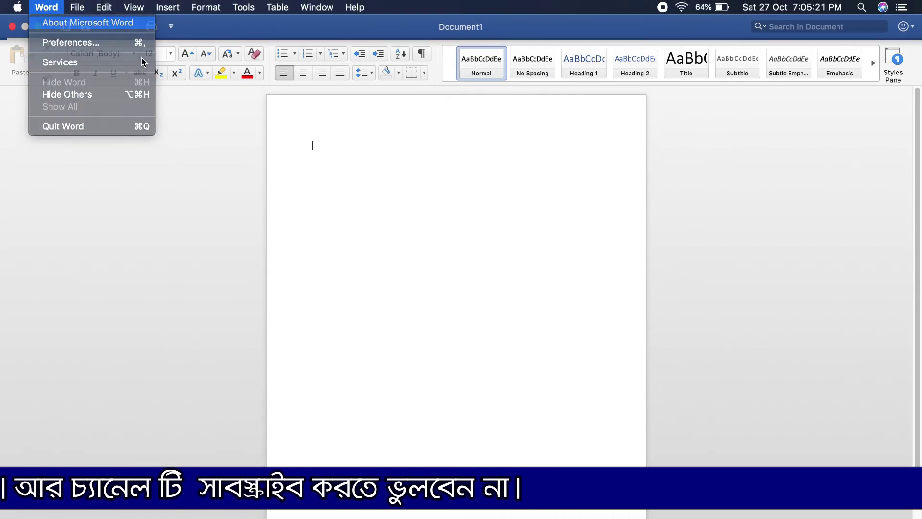
left_click(56, 23)
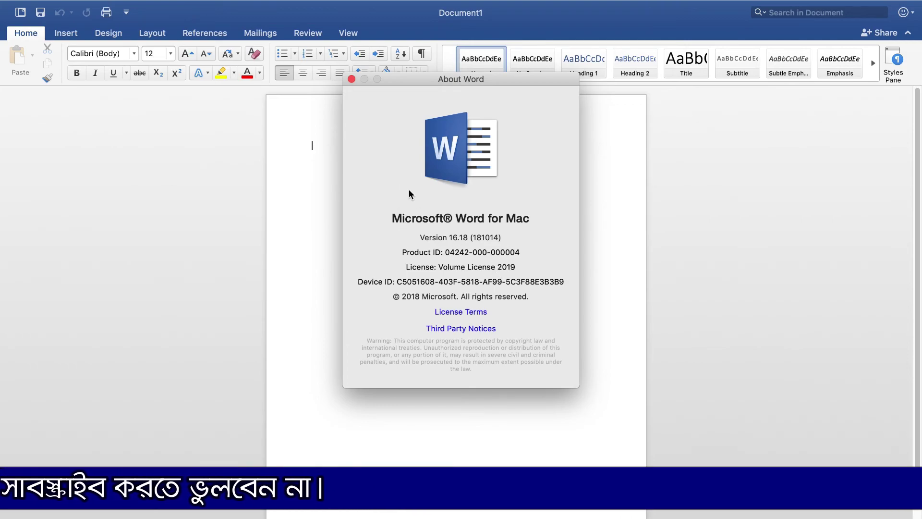
left_click(351, 79)
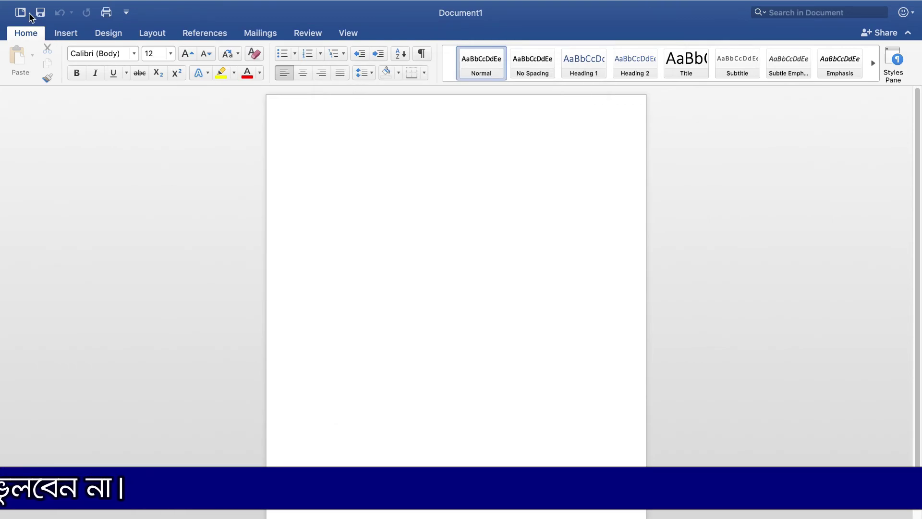
Step: Close the blank document and set Microsoft Word to stay in the Dock
mouse_move(14, 2)
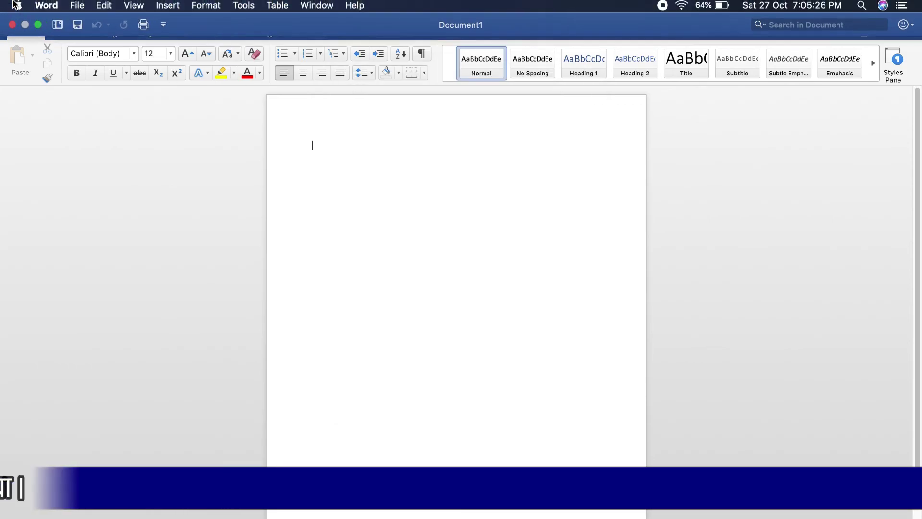
left_click(12, 27)
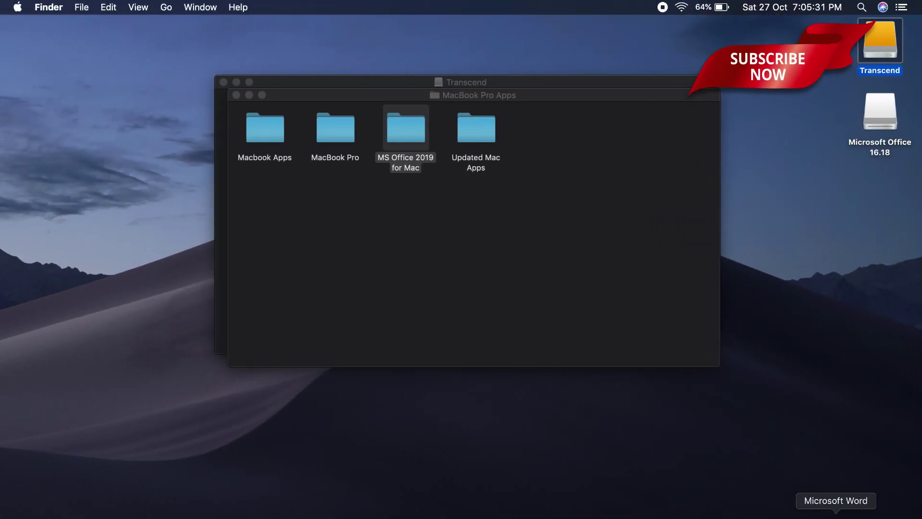
right_click(835, 505)
mouse_move(817, 448)
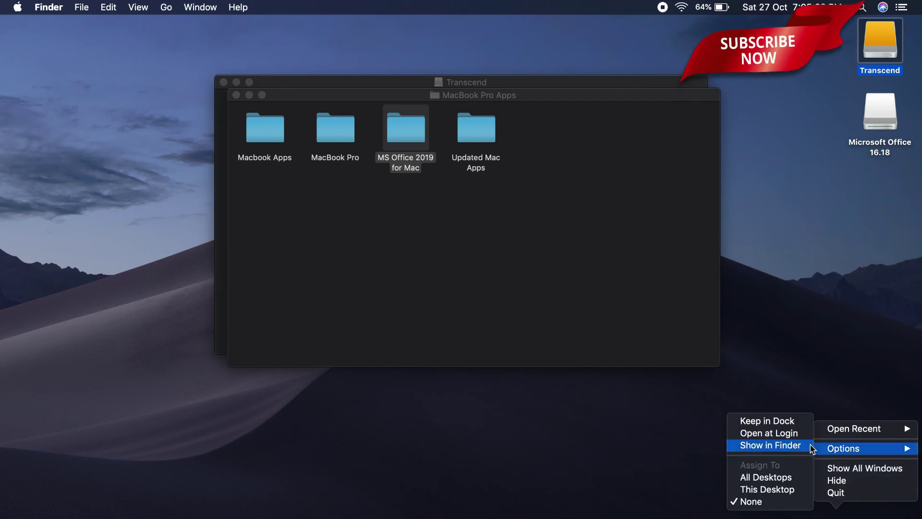